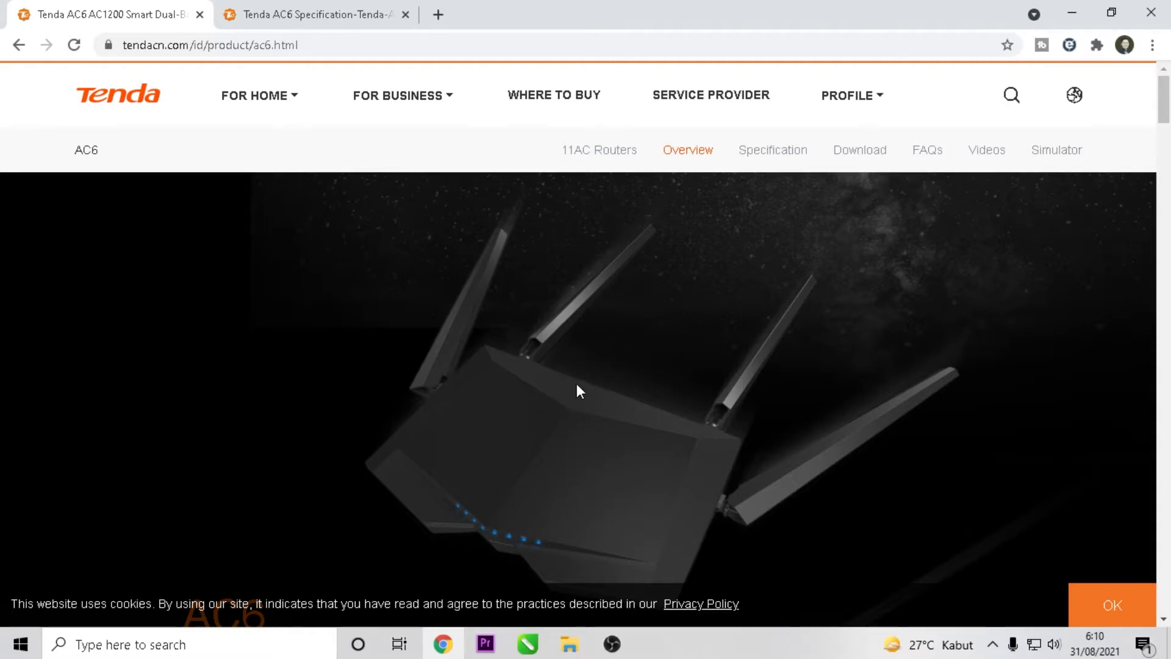
Step: Open the AC6 Specification tab and highlight WISP Mode under Operating Mode
scroll(577, 383, down, 2)
scroll(584, 370, down, 4)
scroll(583, 370, down, 15)
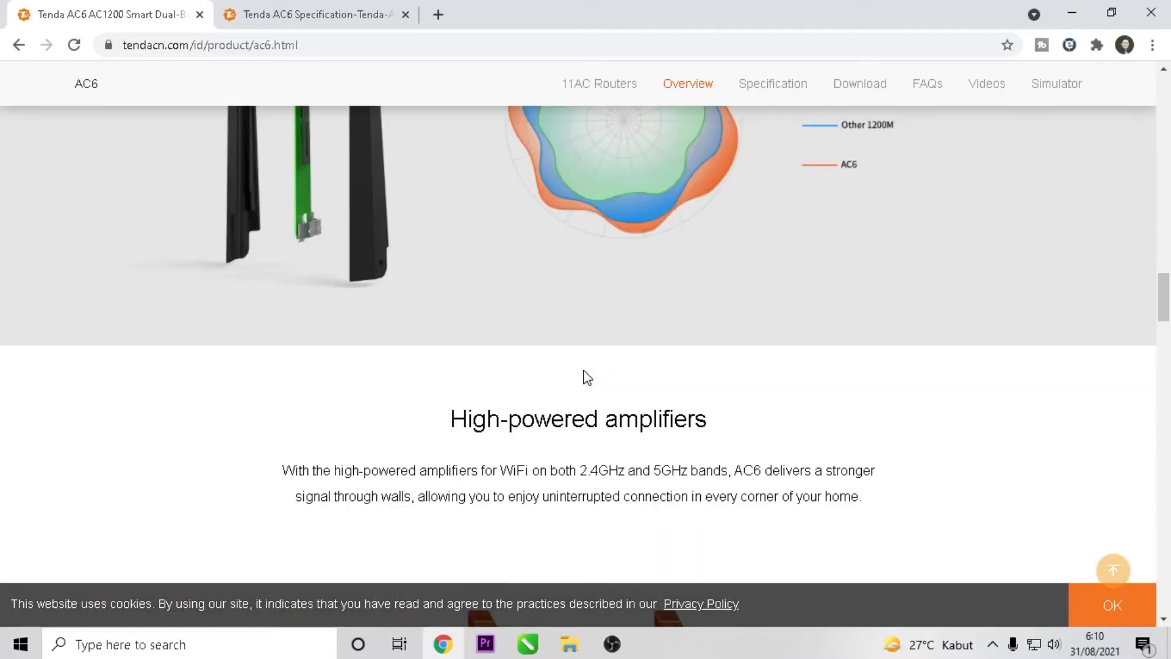
scroll(587, 377, down, 15)
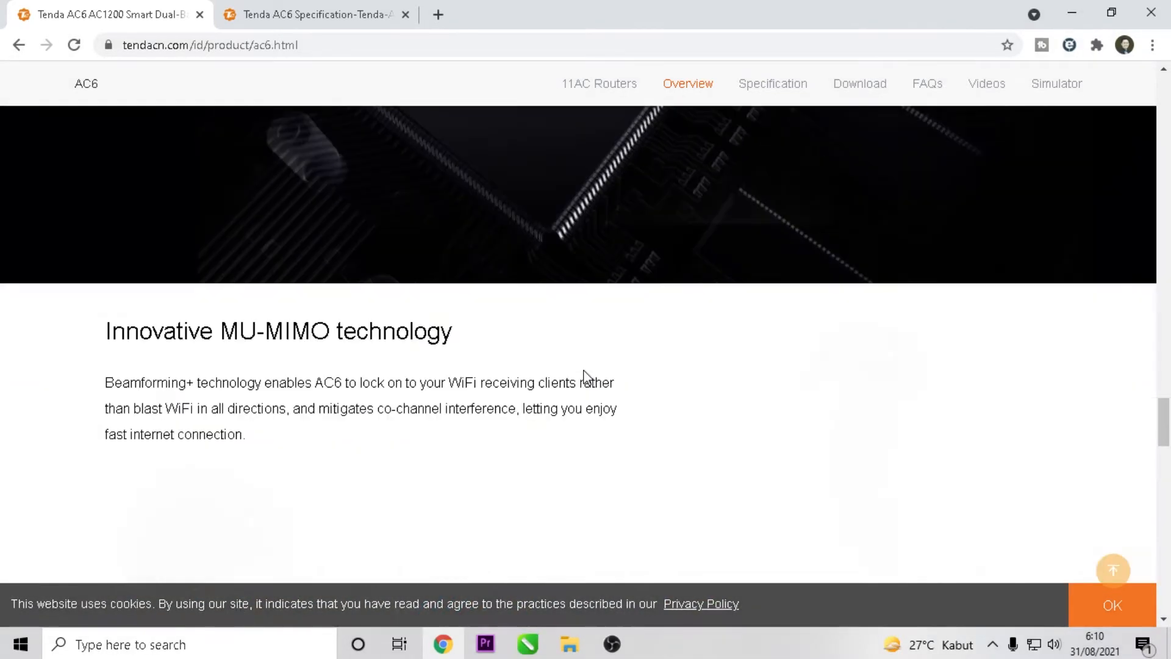
scroll(583, 373, down, 8)
scroll(584, 374, down, 8)
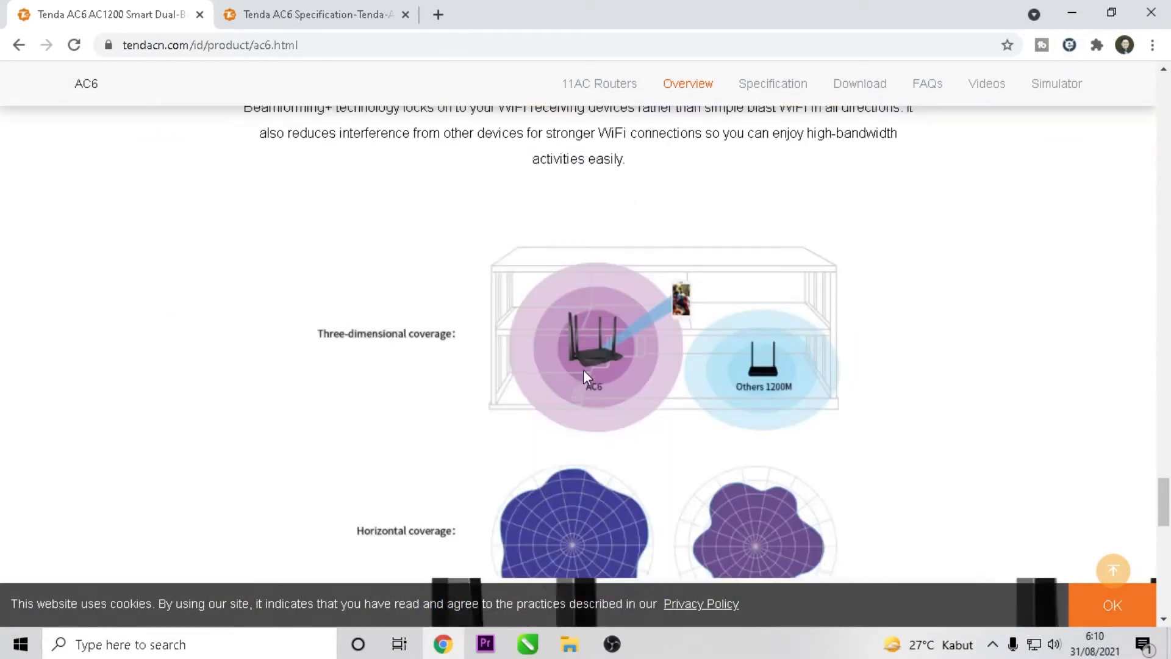
scroll(584, 370, down, 6)
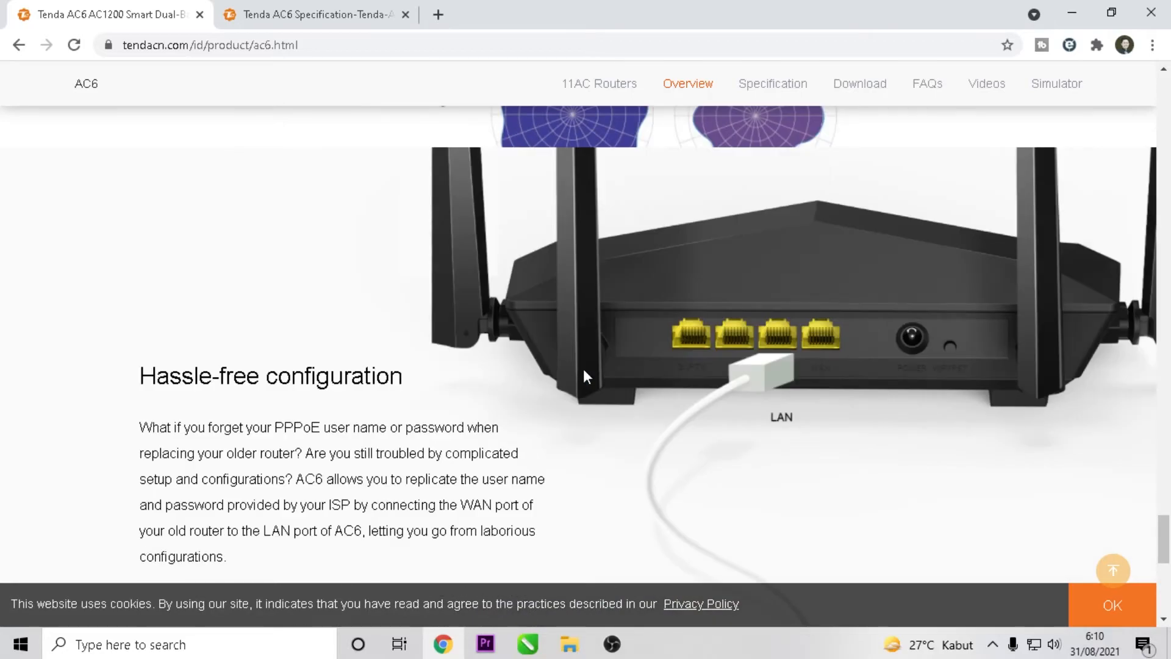
scroll(583, 370, up, 20)
scroll(583, 371, up, 20)
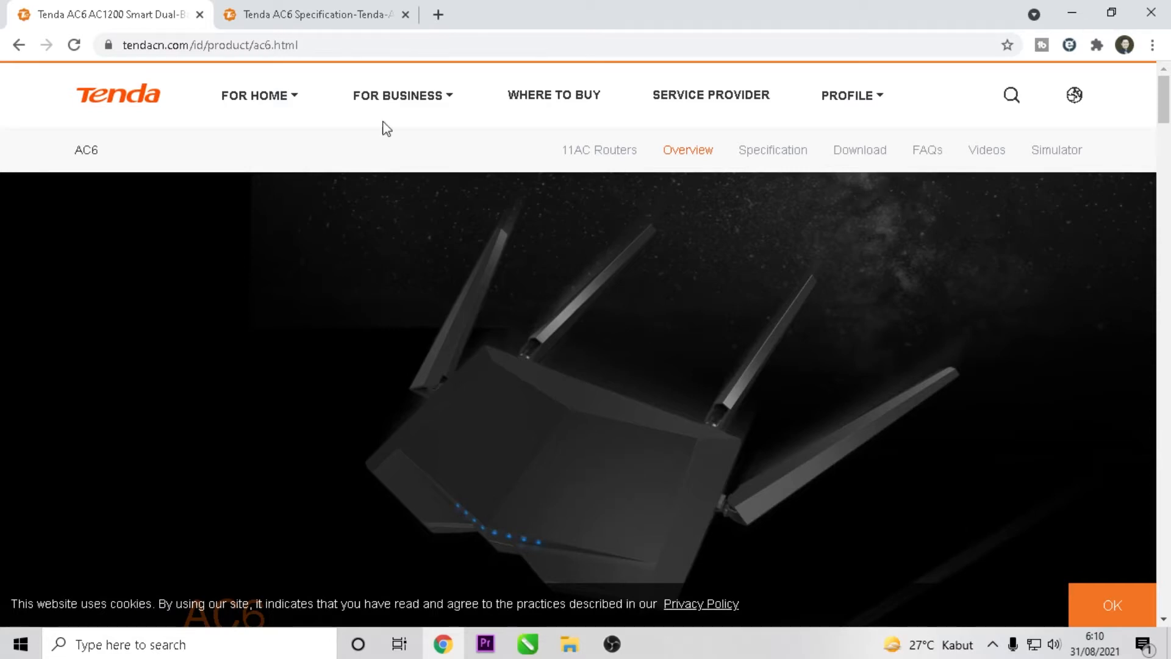
click(302, 13)
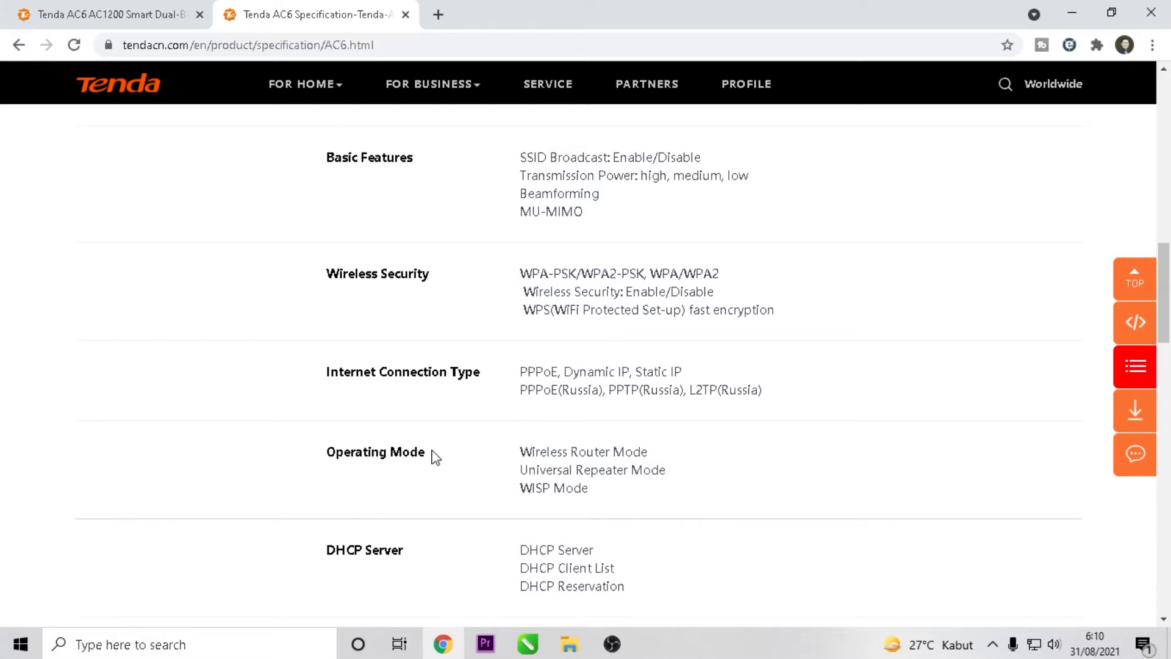
triple_click(535, 488)
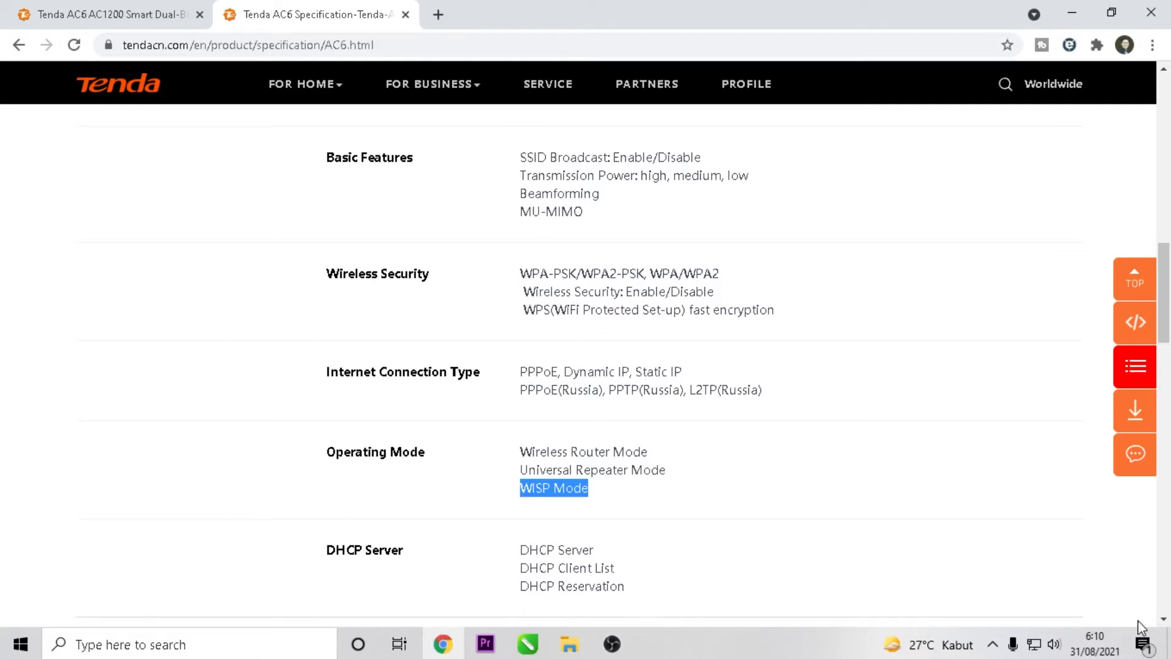
Step: Connect the laptop to the open Tenda_FC5710 Wi-Fi network
click(1034, 647)
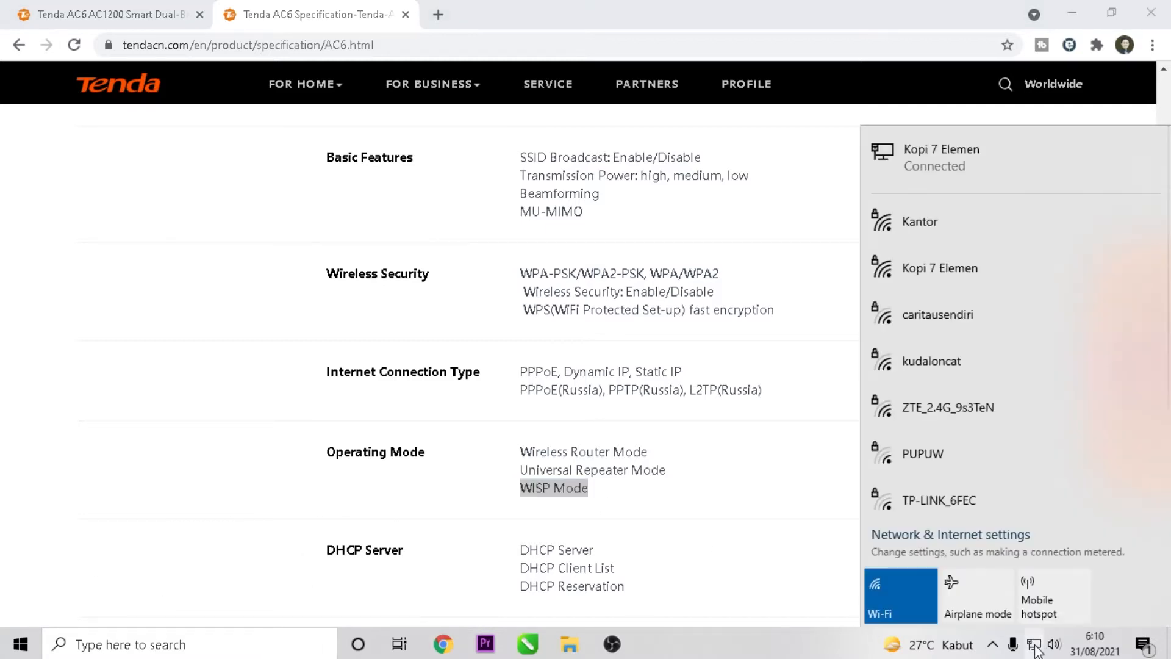
scroll(994, 452, down, 2)
scroll(992, 450, down, 1)
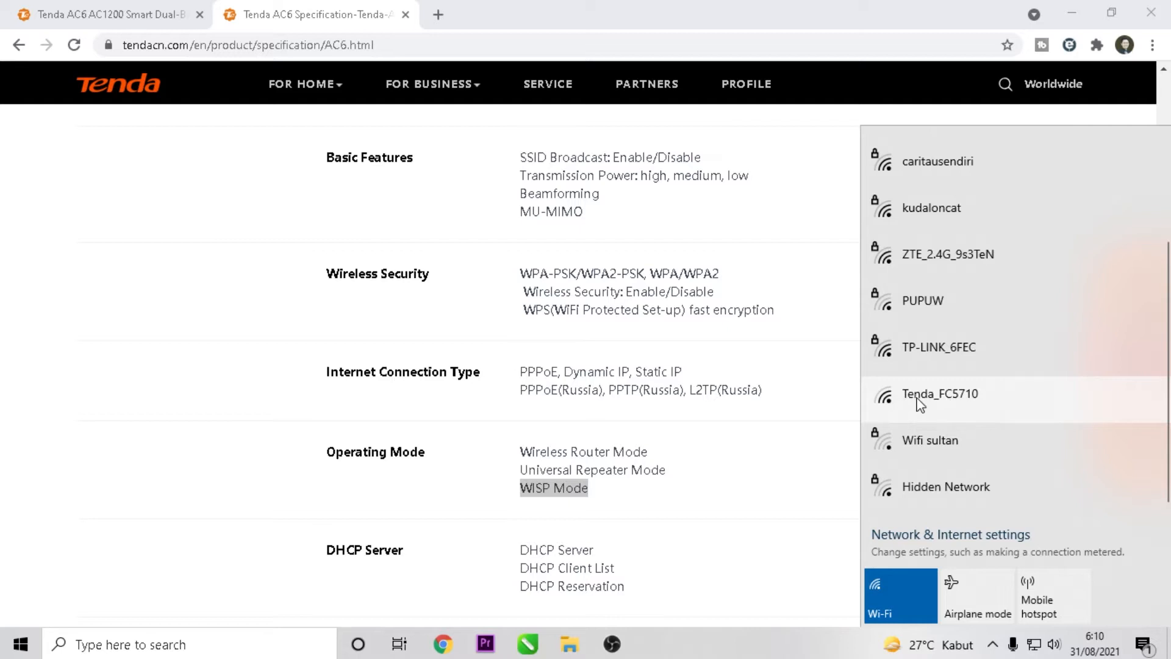
click(963, 407)
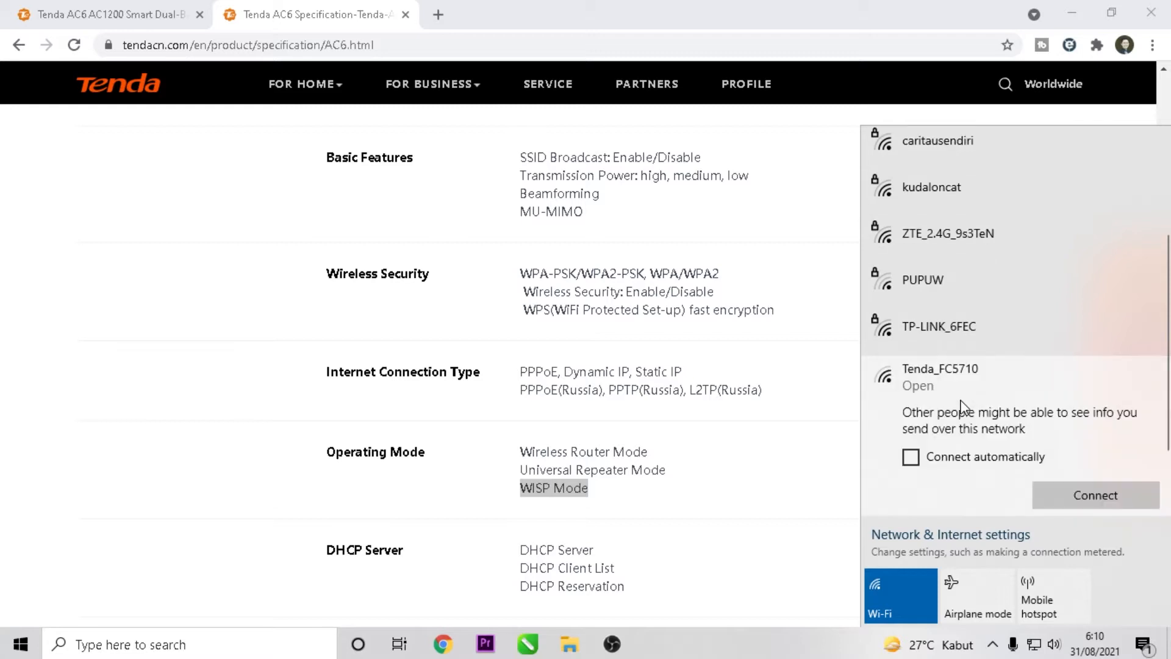
click(1102, 505)
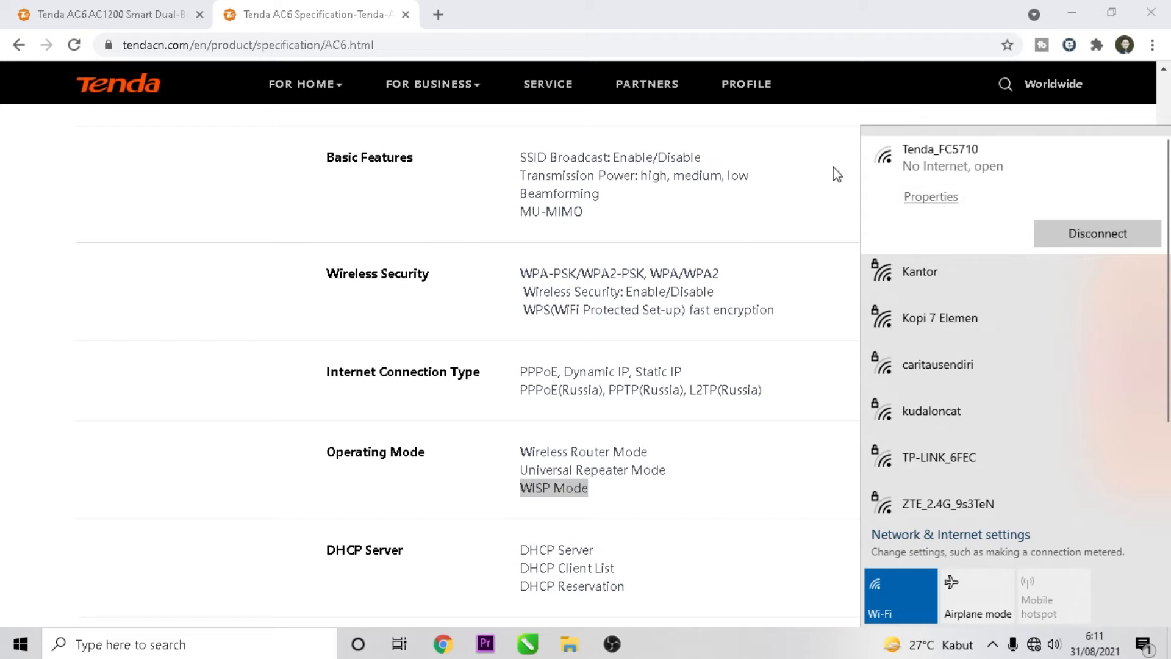
Step: Close the Wi-Fi list and briefly reopen it to confirm the Tenda_FC5710 connection
click(781, 651)
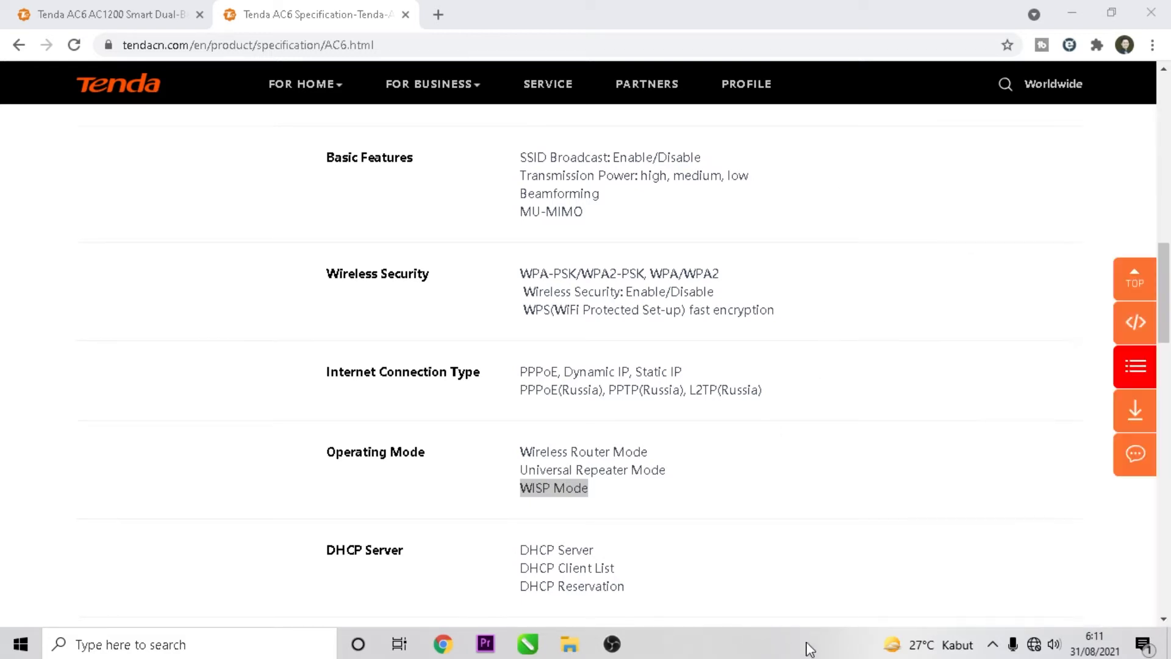
click(1033, 648)
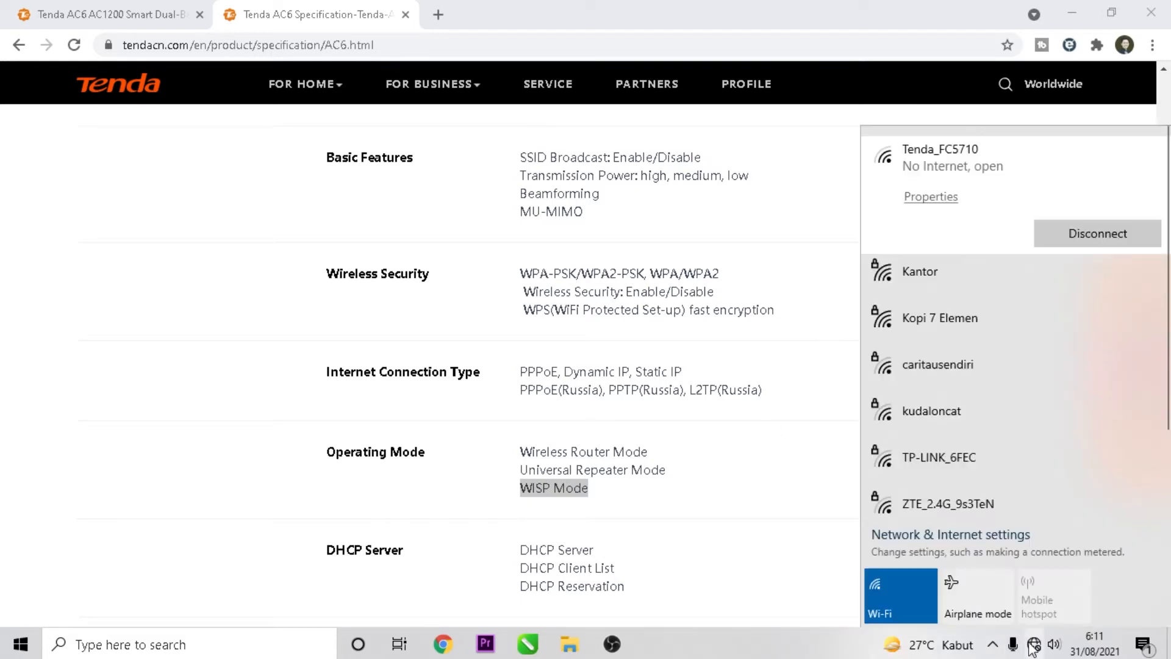
click(994, 647)
click(804, 650)
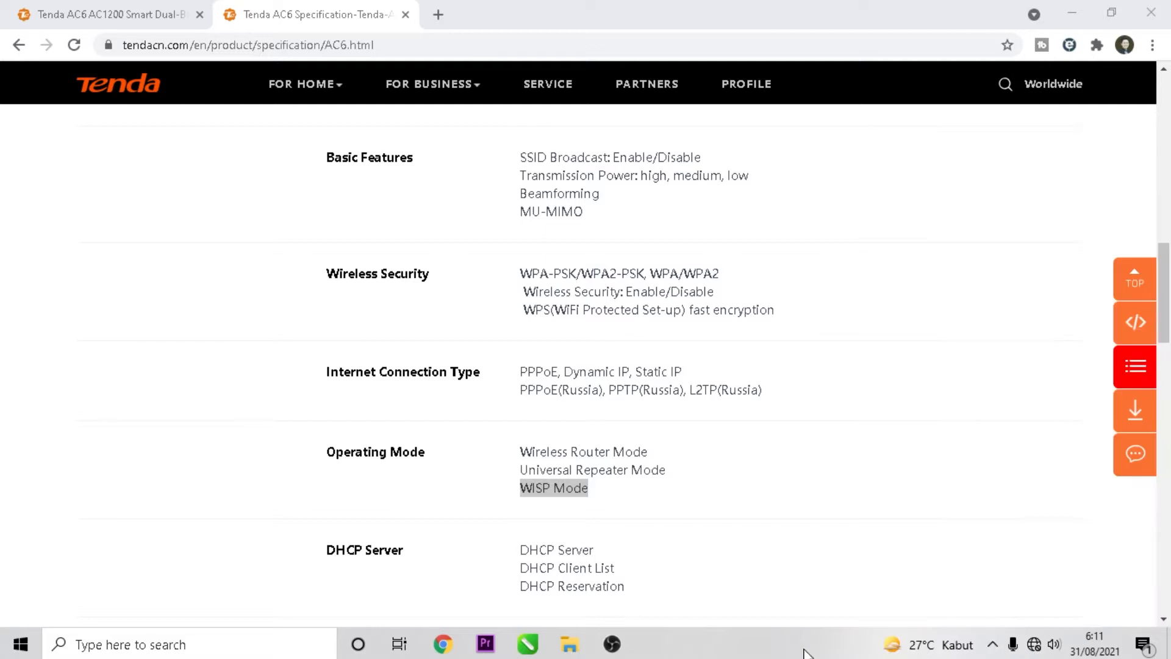
Step: Open the Wi-Fi adapter's connection details and find the default gateway 192.168.0.1
right_click(1035, 648)
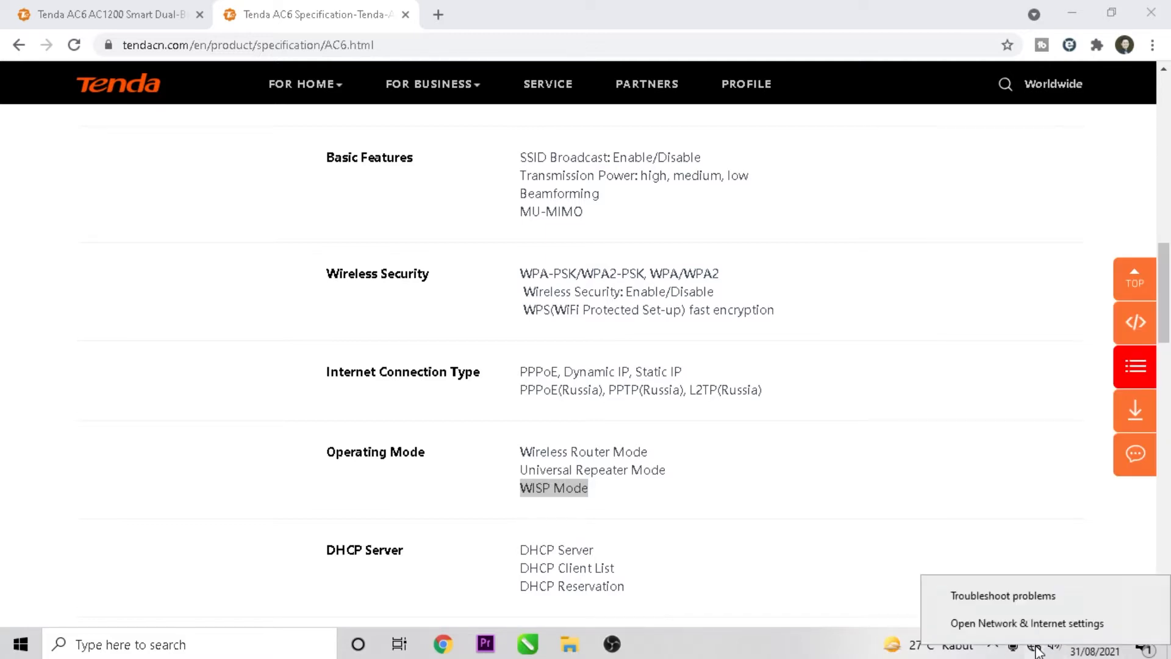
click(1024, 622)
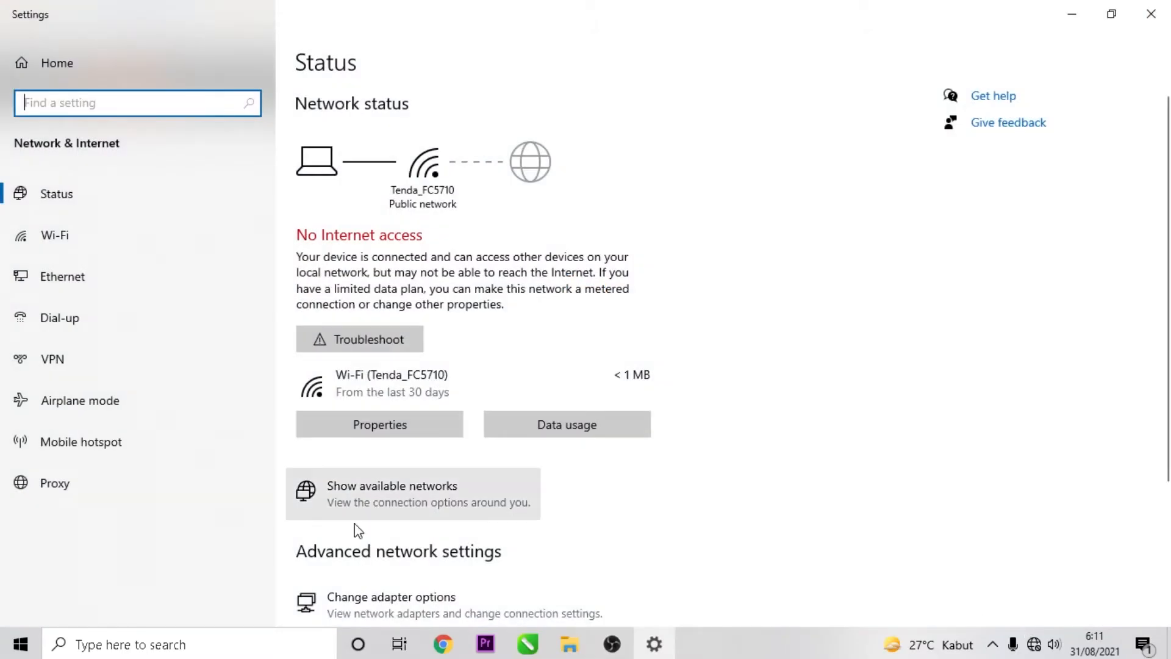
scroll(430, 522, down, 3)
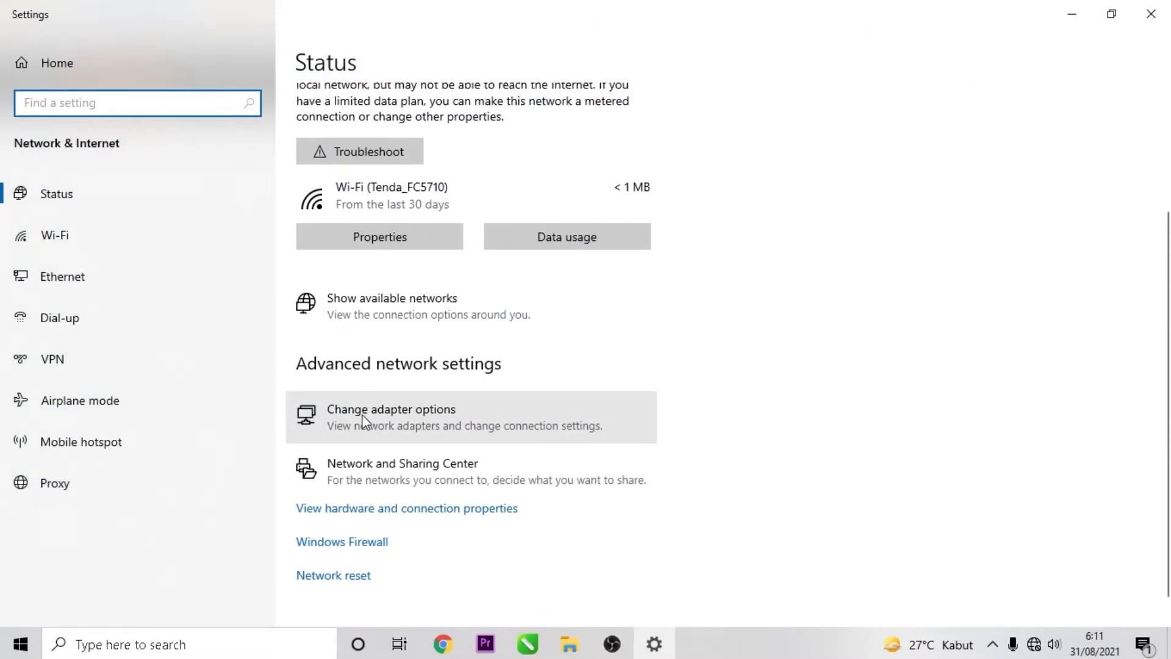
click(400, 421)
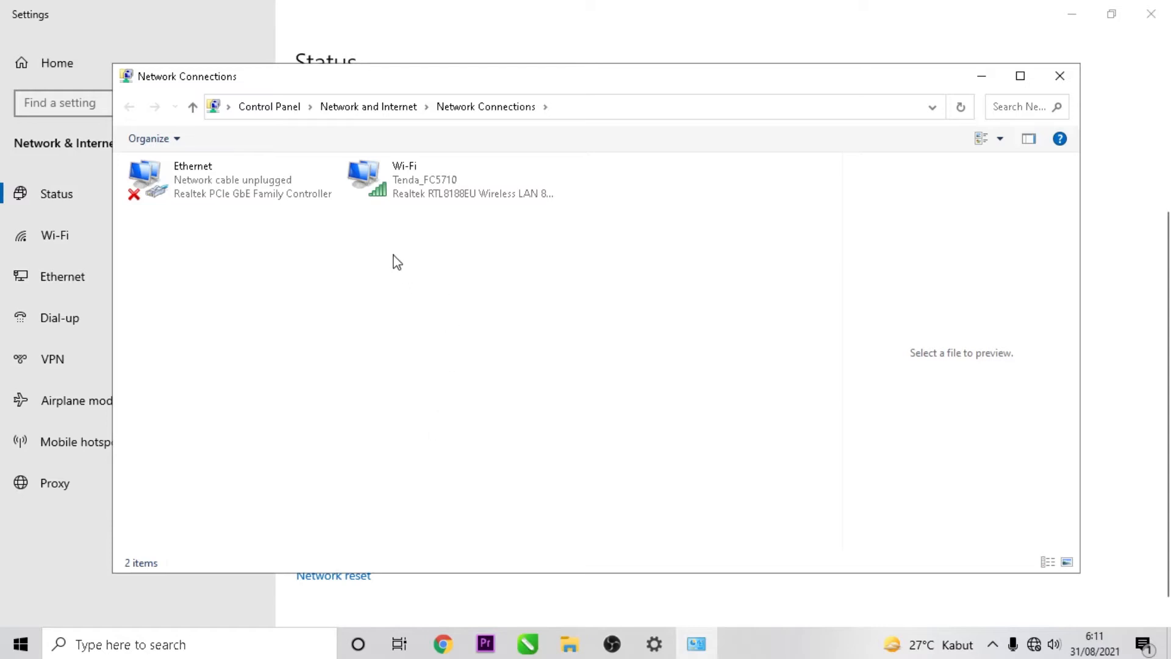
double_click(430, 196)
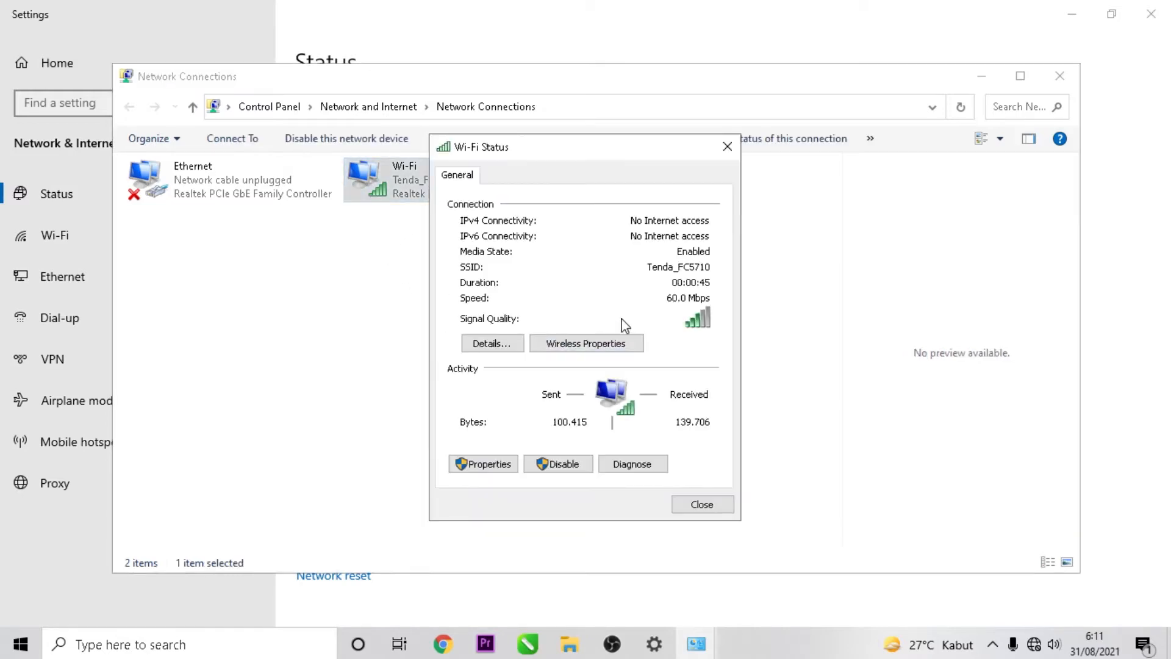
click(499, 347)
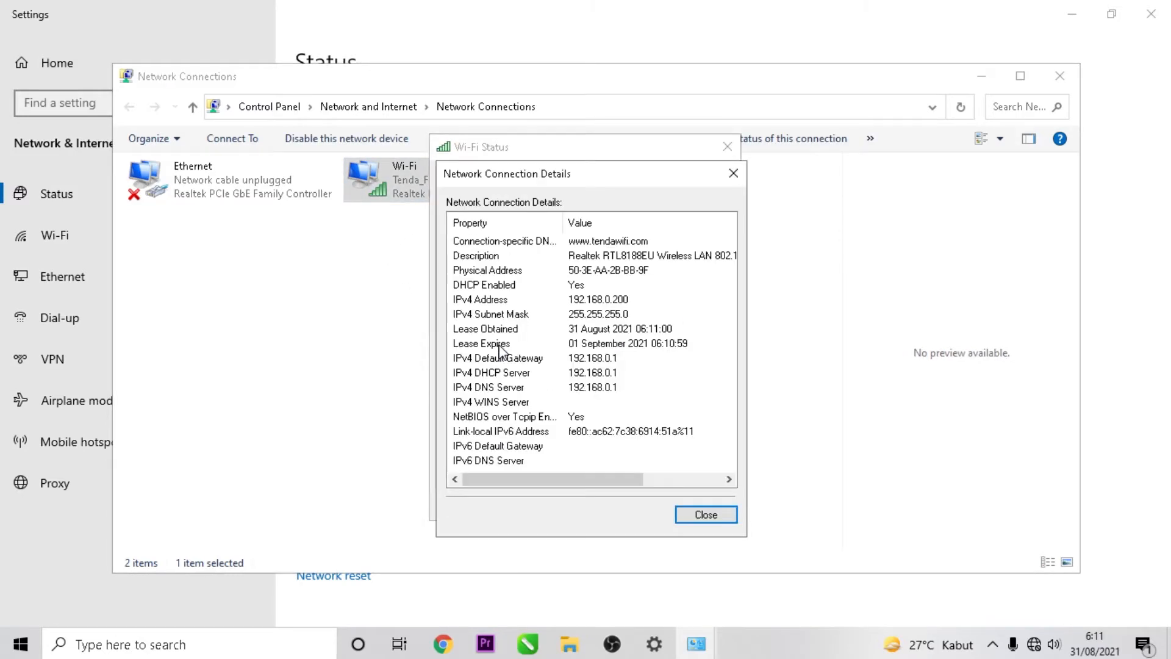
click(576, 360)
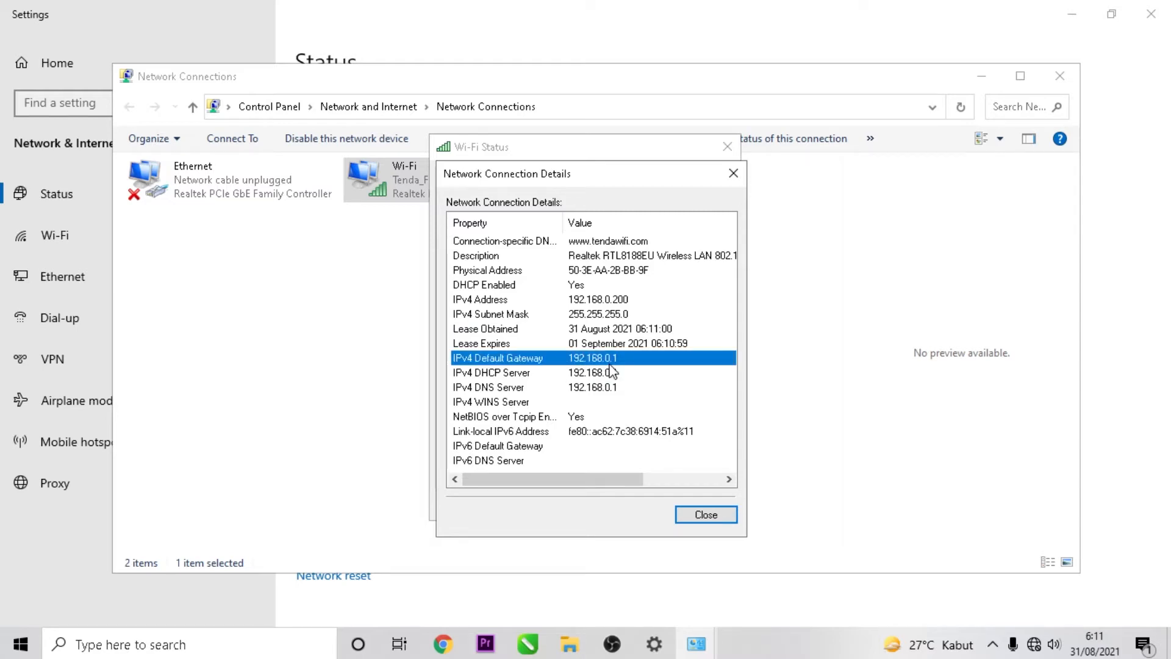
Step: Close the details, Wi-Fi status, Network Connections and Settings windows
click(714, 516)
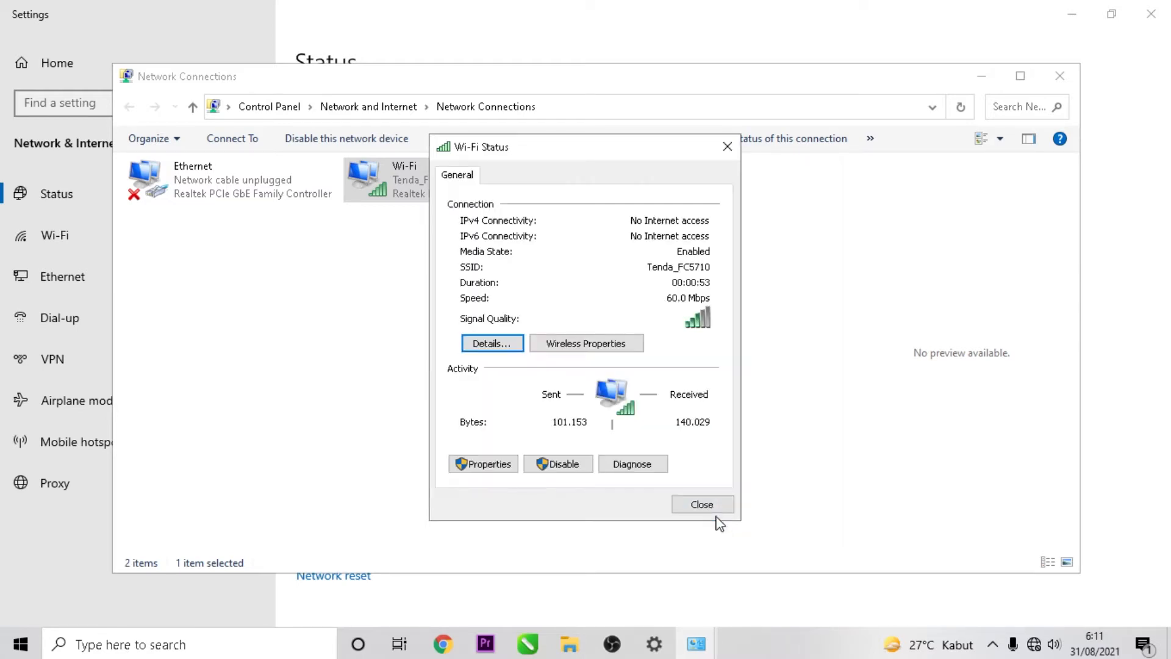
click(713, 514)
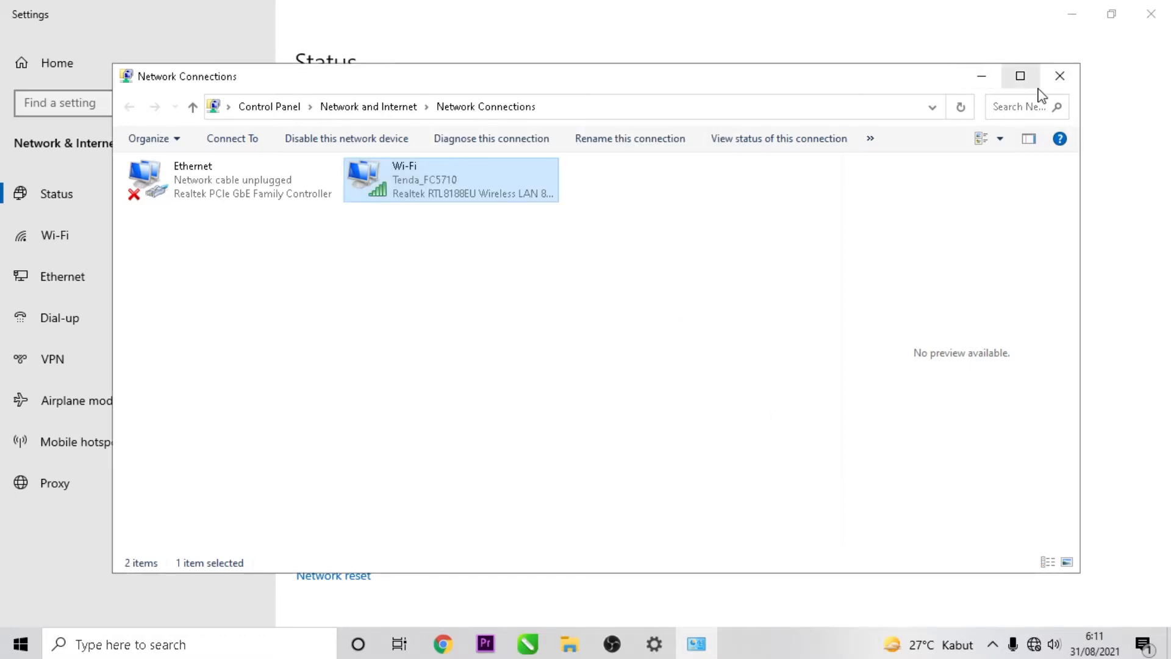
click(1059, 75)
click(1159, 19)
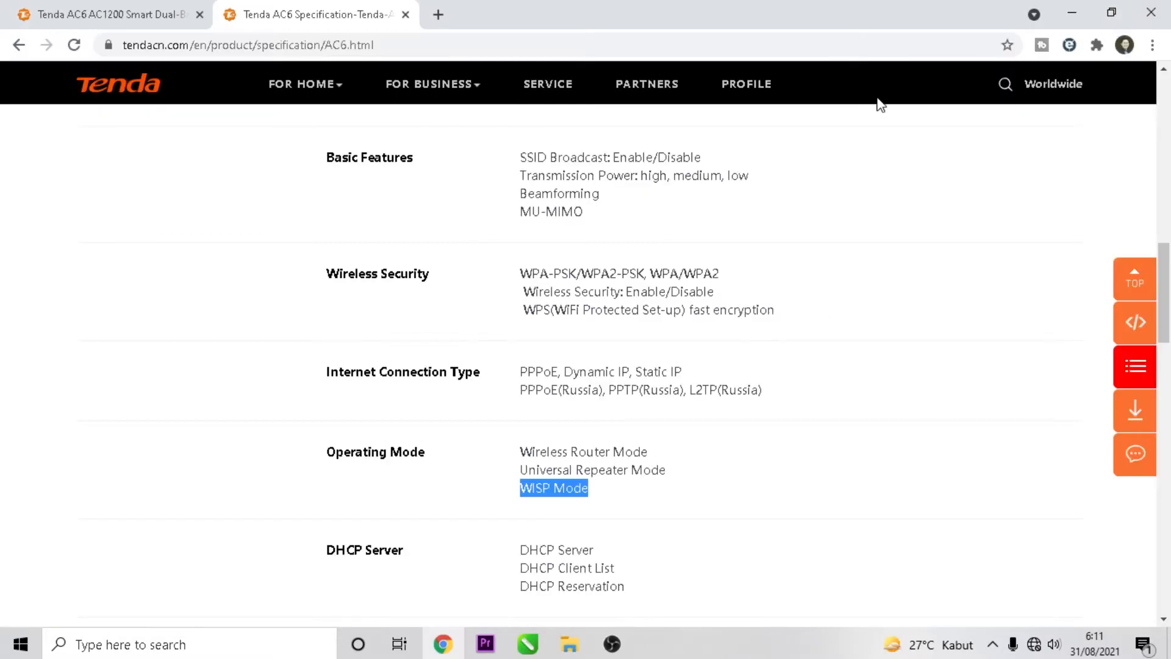
Step: Load 192.168.0.1 in a new Chrome tab to reach the Tenda setup wizard
click(437, 15)
click(398, 48)
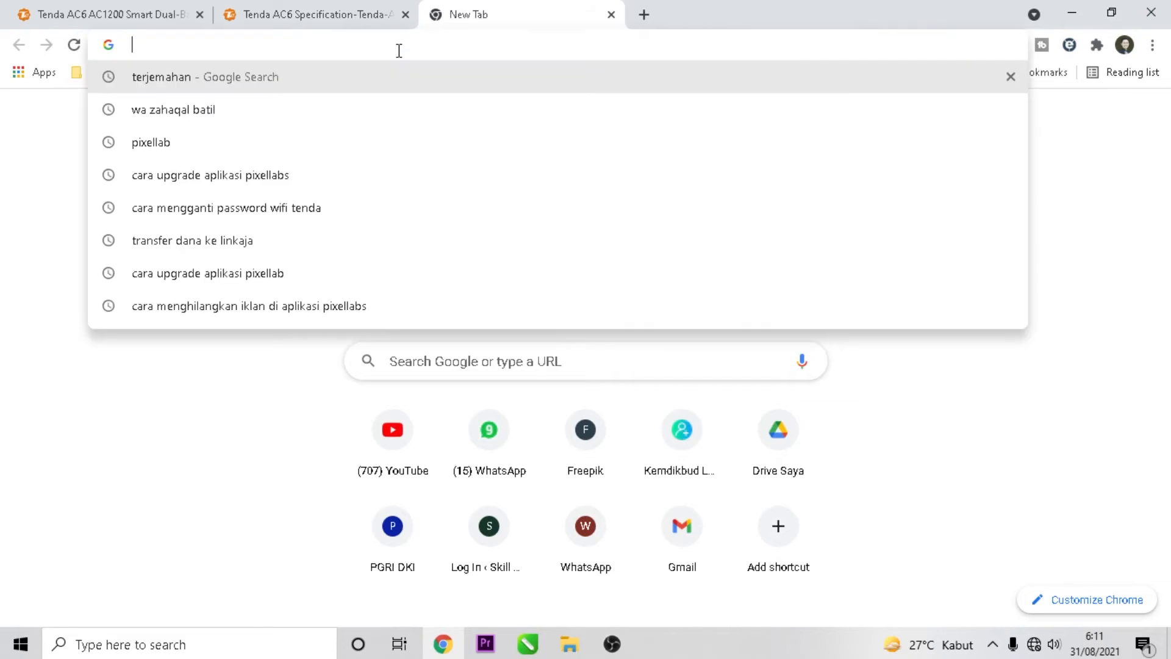
text(19)
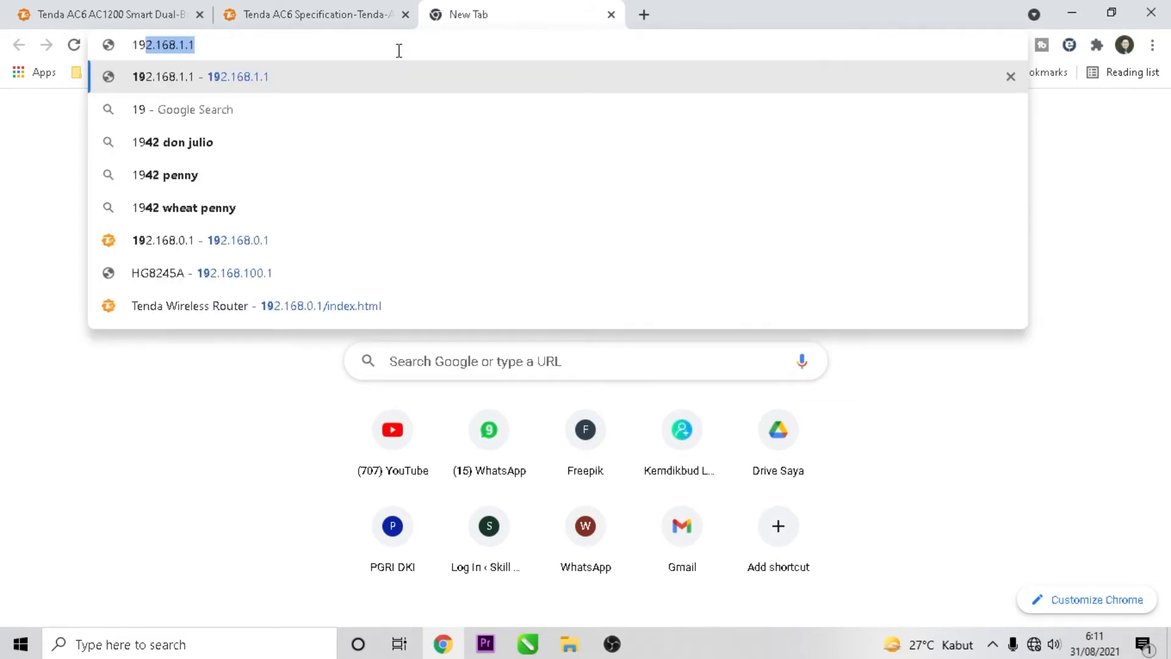
text(2.1)
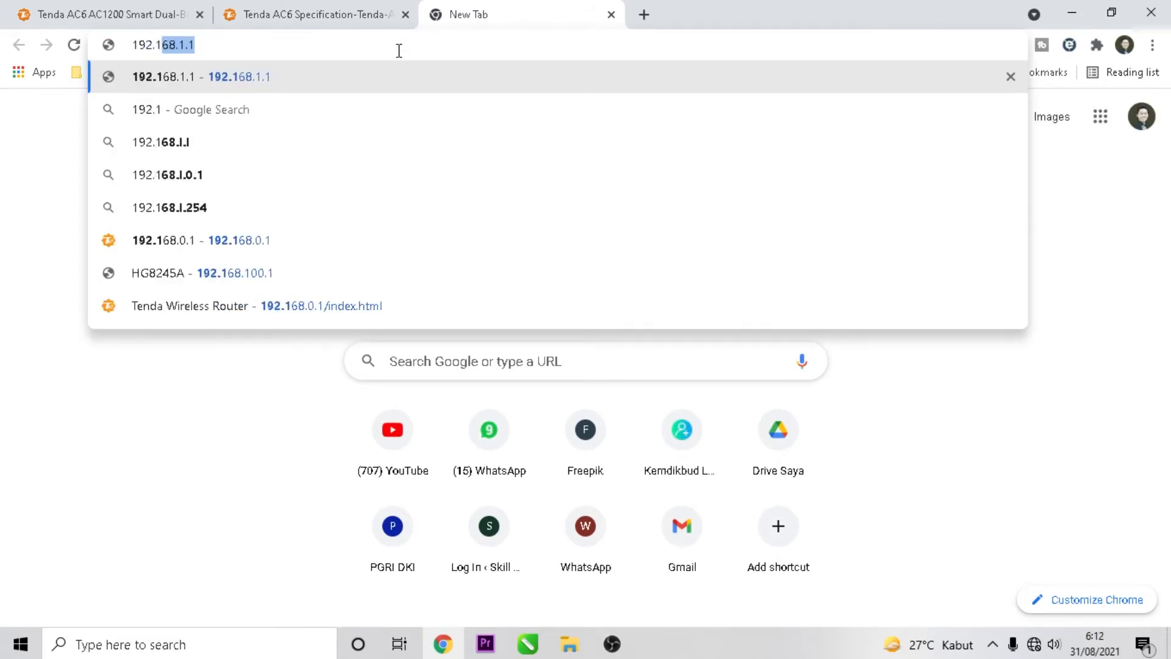
text(68.0.1)
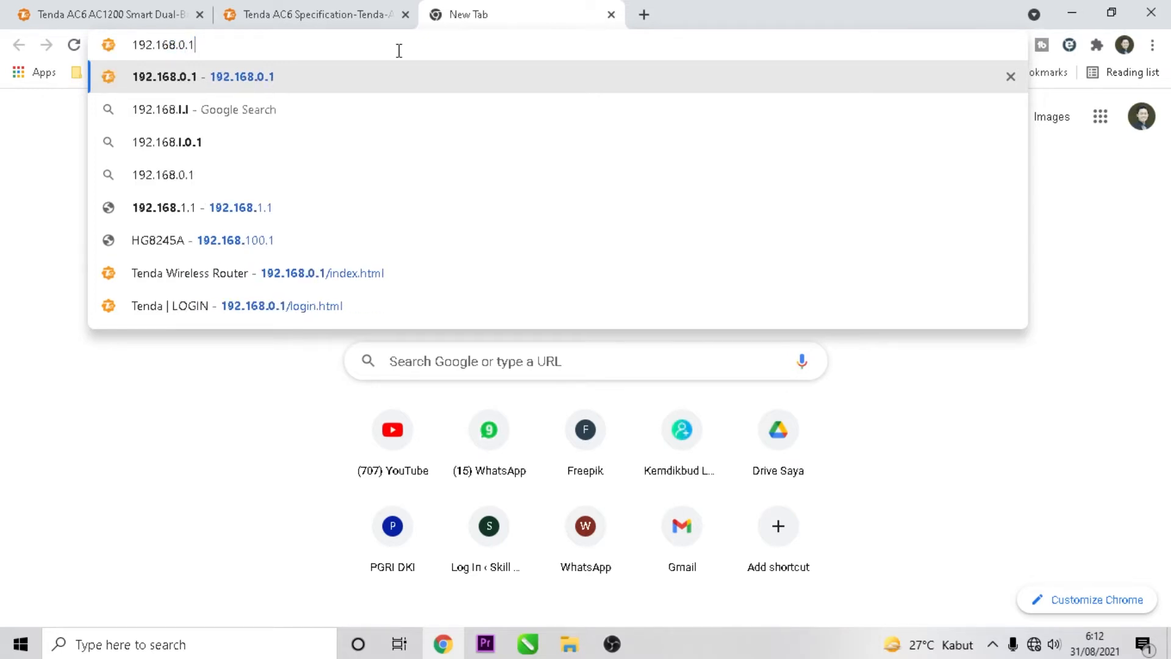
key(Return)
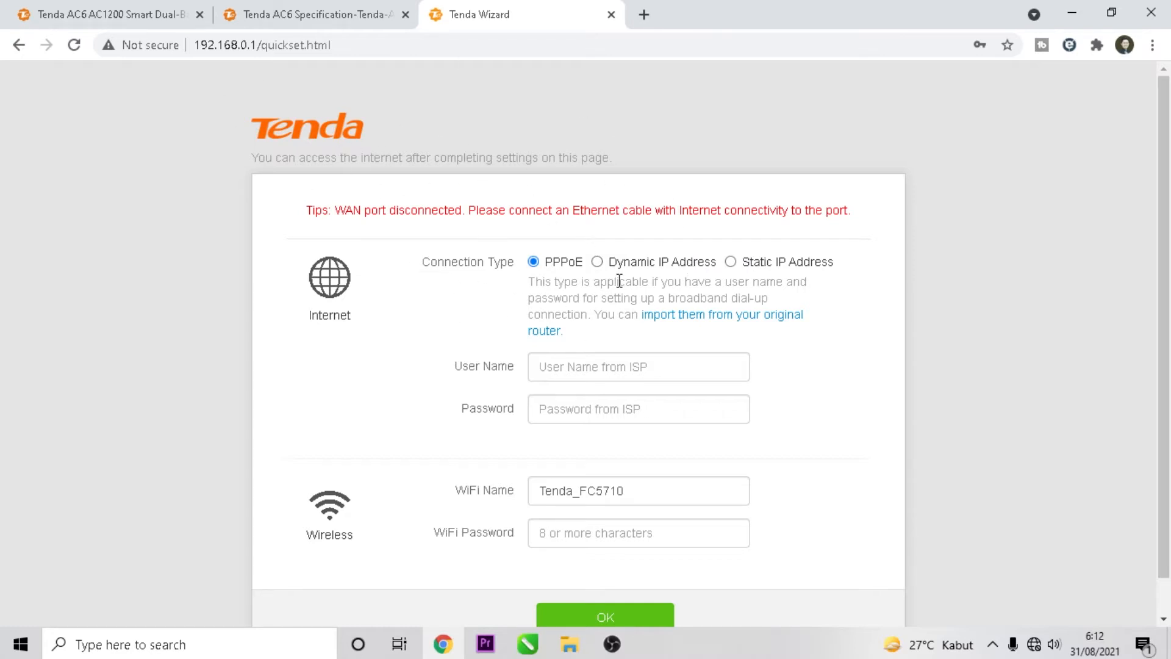
Step: Choose Dynamic IP Address and rename the WiFi from Tenda_FC5710 to CCTVUpdate
scroll(634, 308, down, 1)
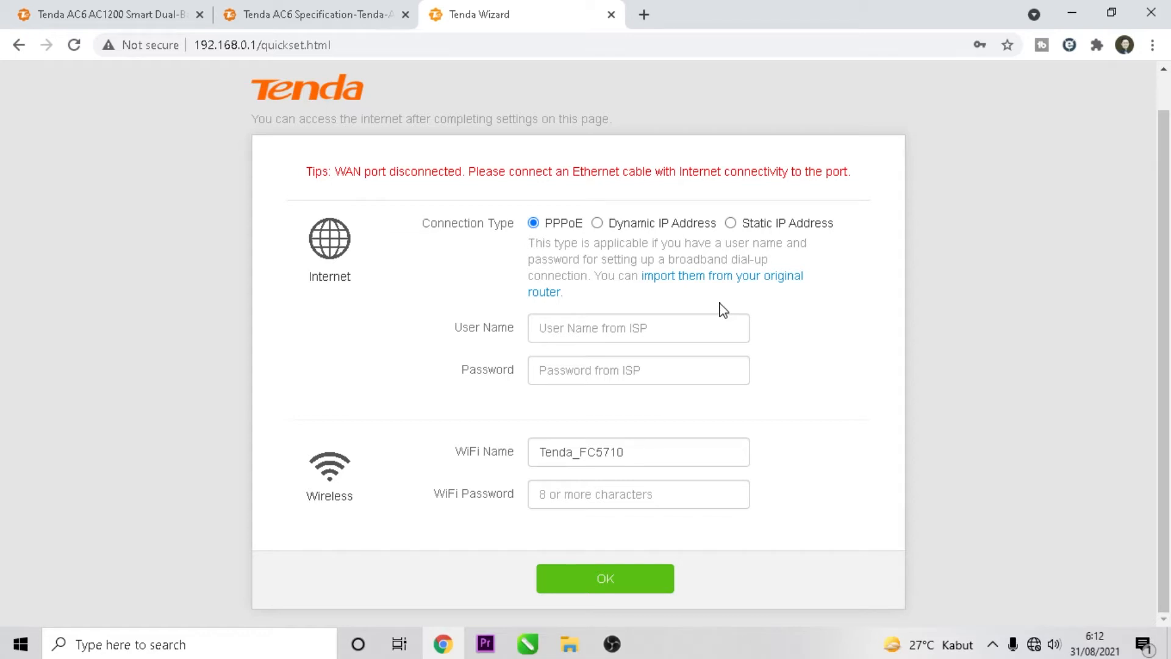
click(597, 224)
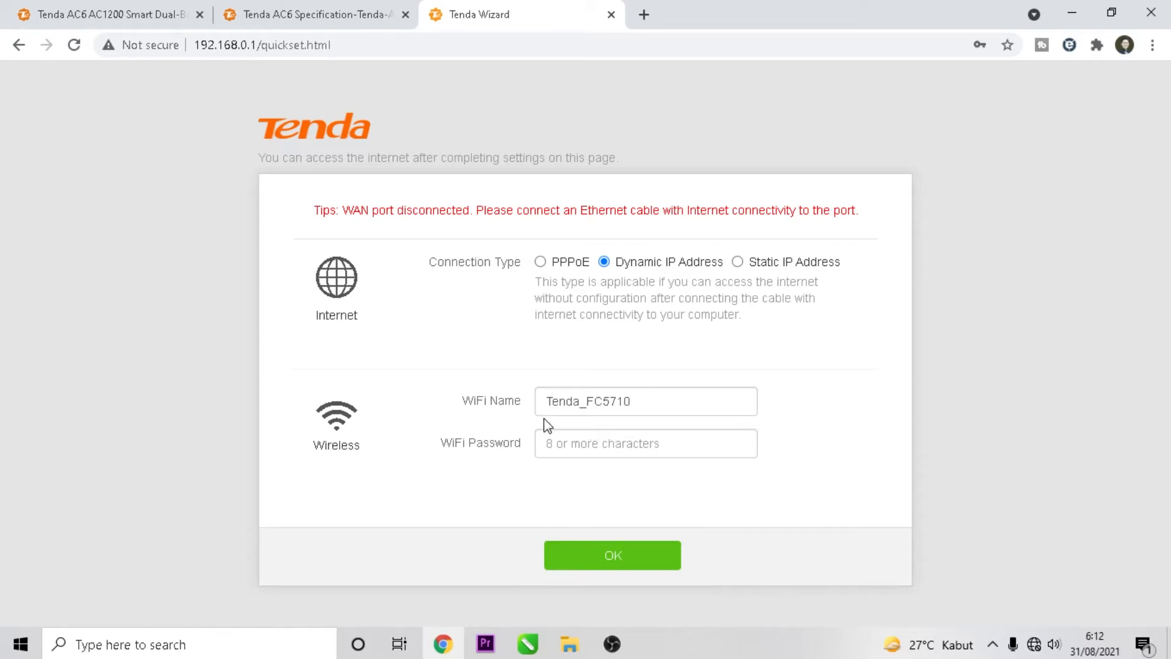
click(635, 403)
drag(635, 402, 488, 408)
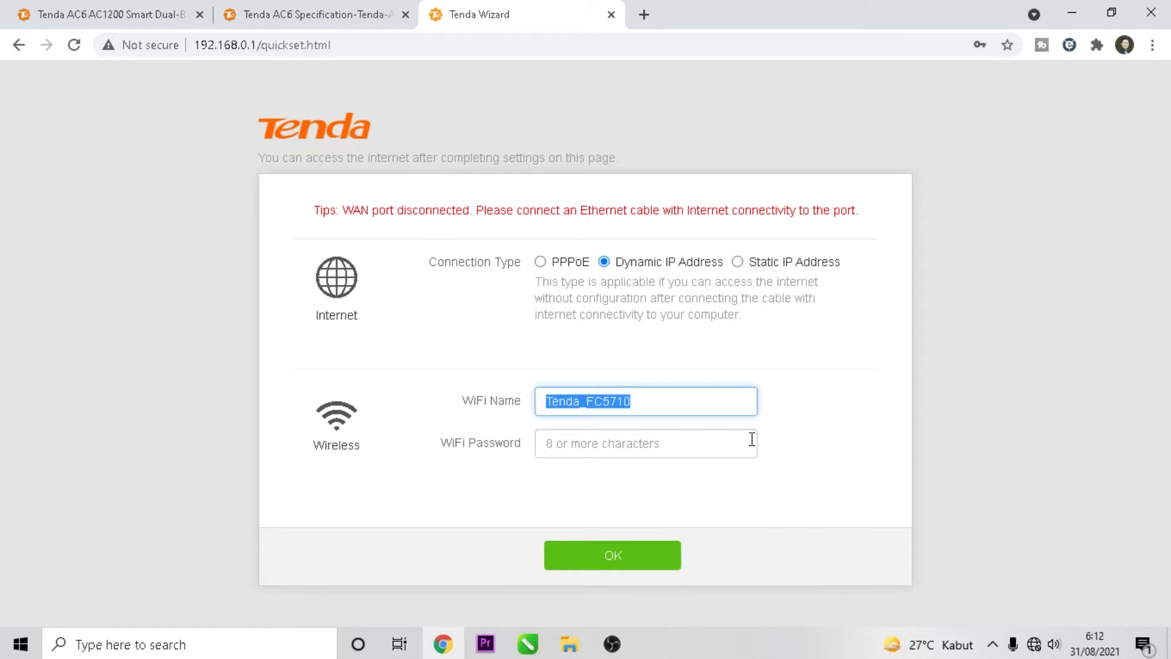
text(CCTV Update)
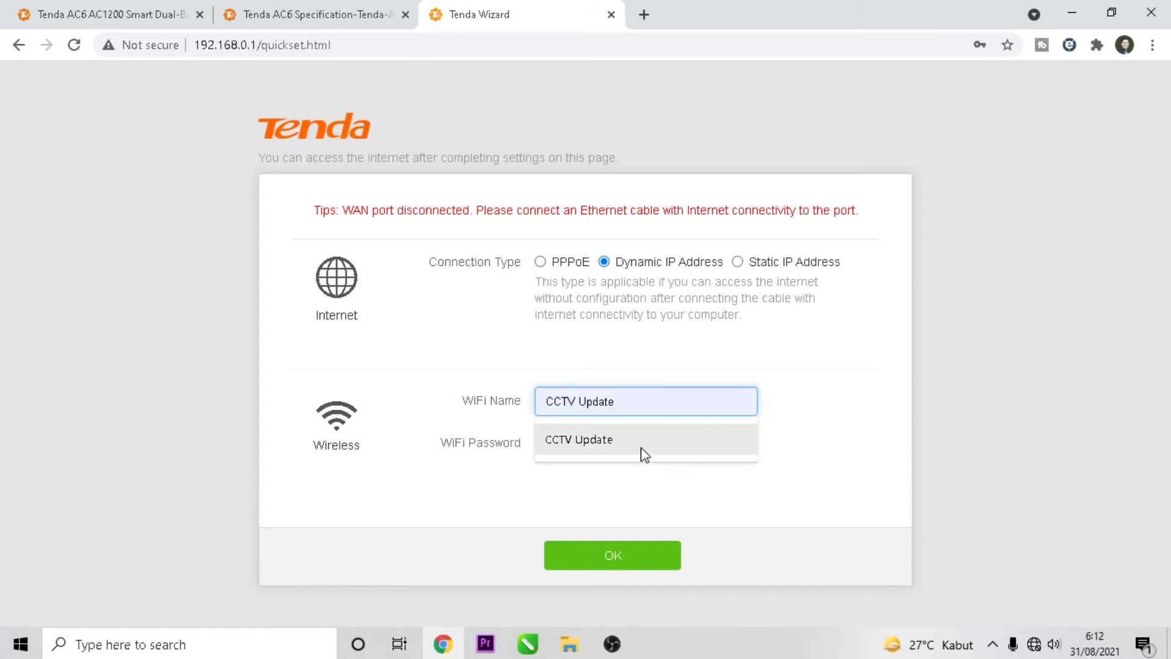
click(614, 444)
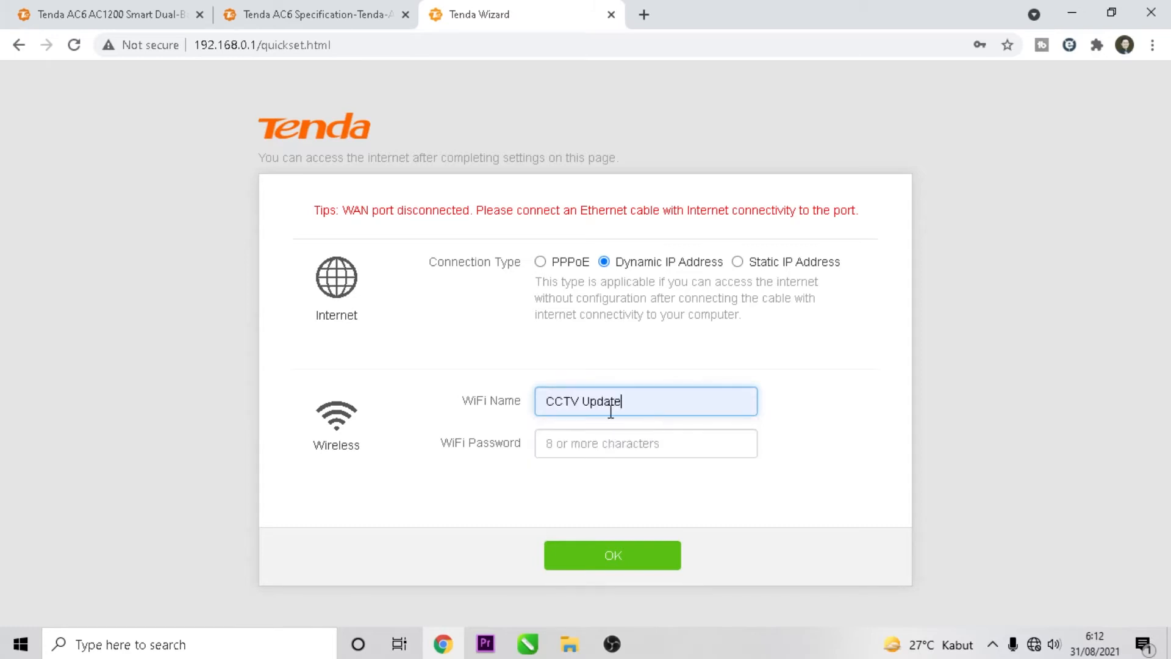
click(581, 401)
key(BackSpace)
Step: Leave the WiFi password blank and save the quick setup
click(659, 444)
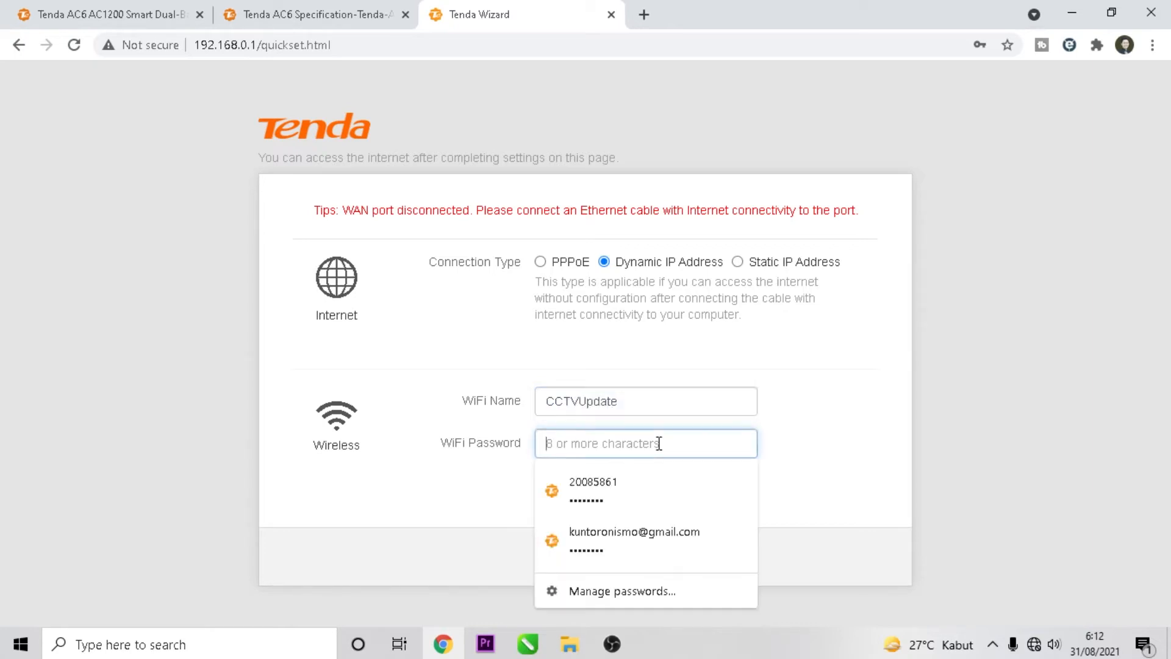
click(457, 488)
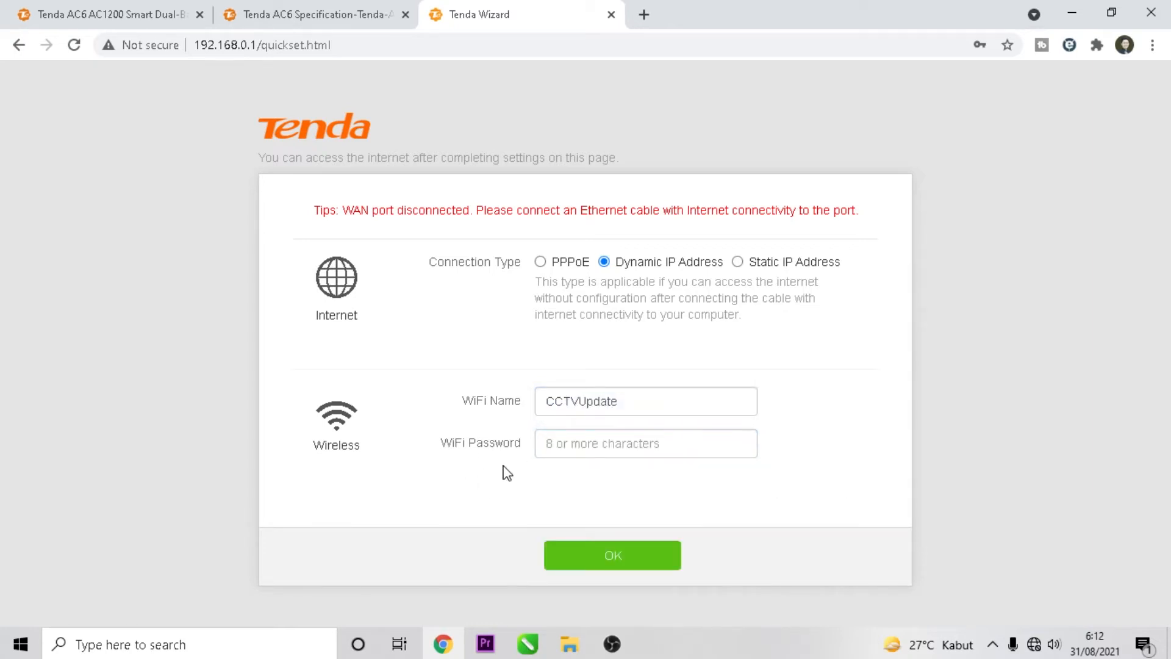
click(616, 558)
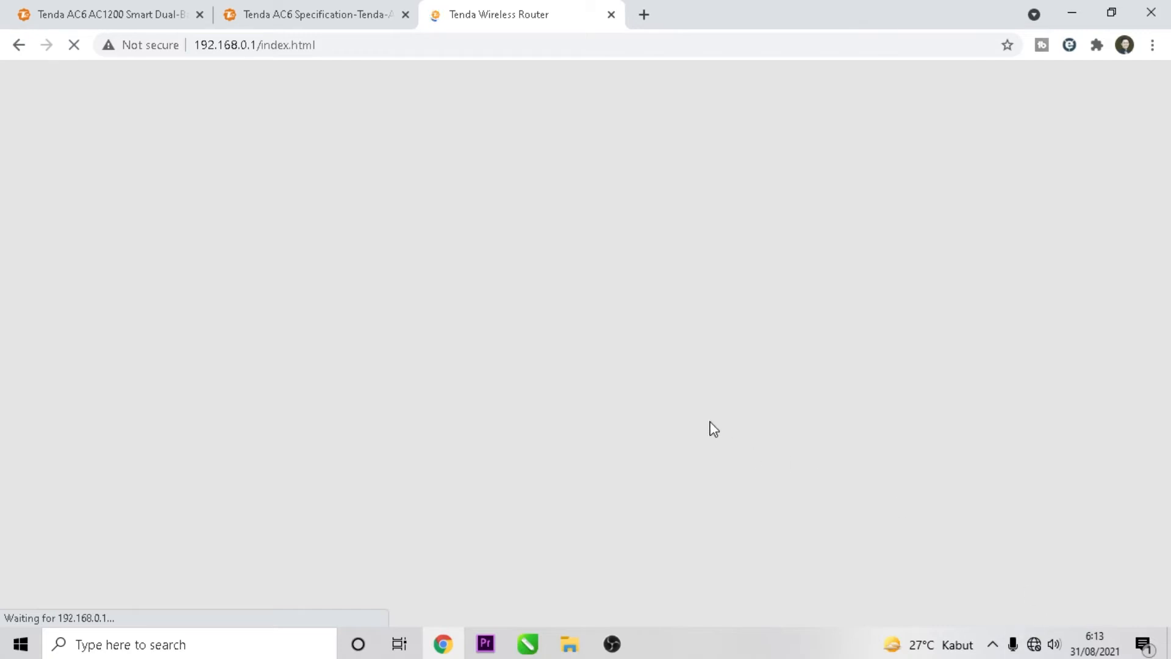
Step: Connect the PC to the CCTVUpdate Wi-Fi network
click(1036, 651)
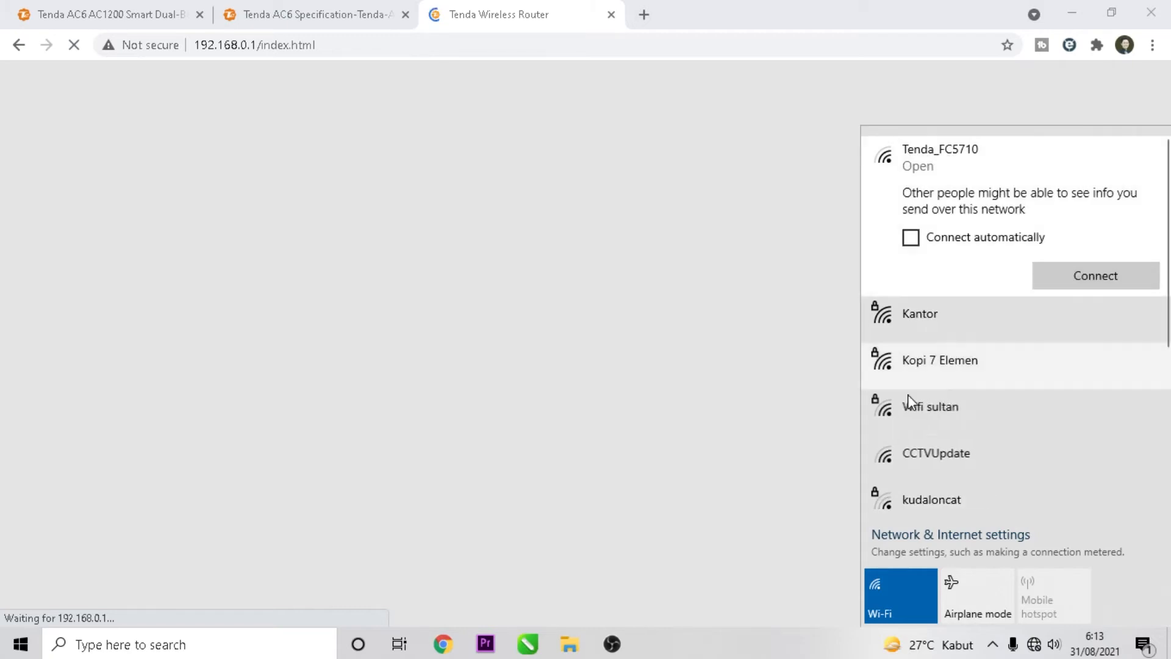
click(949, 470)
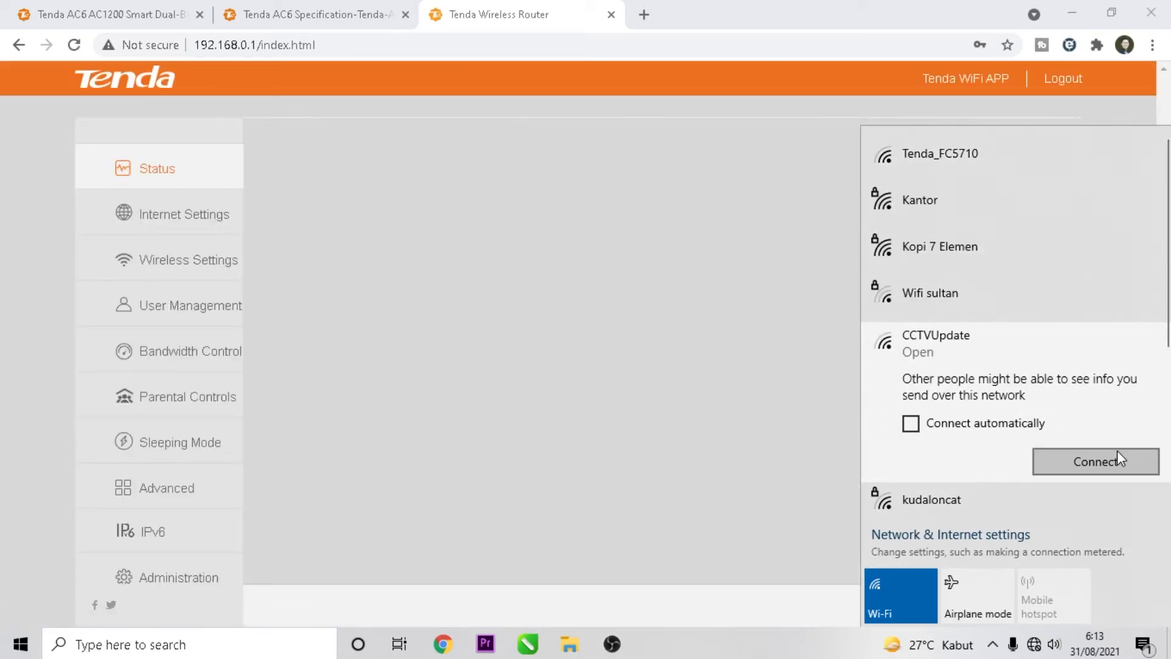
click(1098, 466)
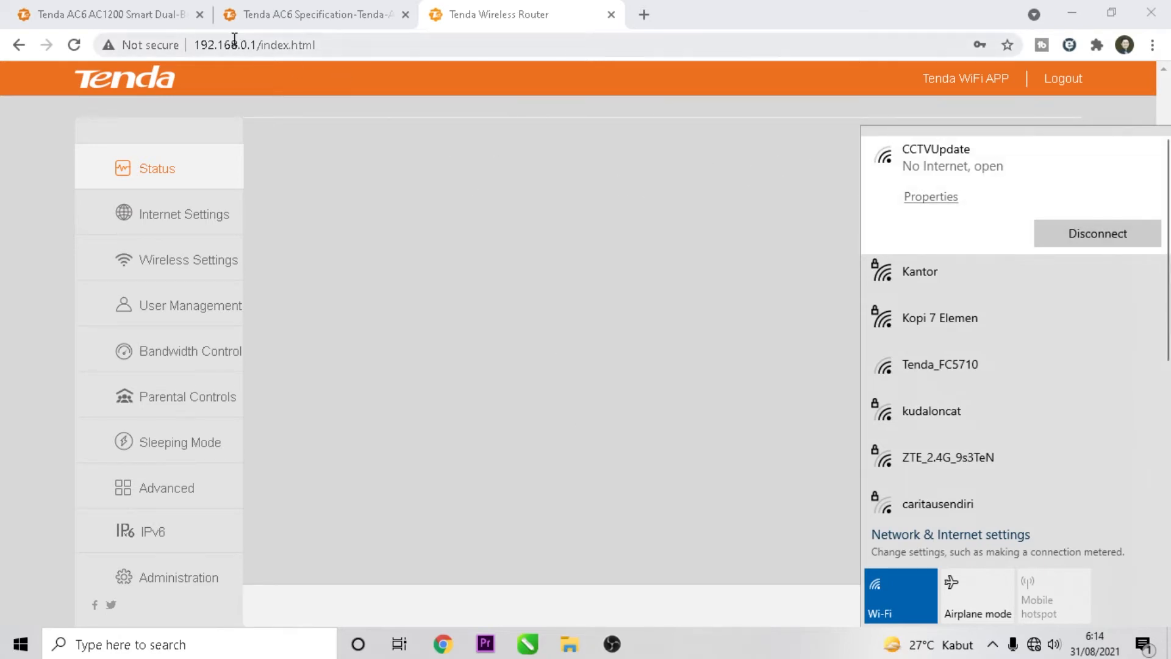
Step: Trim the address to 192.168.0.1 and reload the router's Status page
click(361, 45)
click(366, 47)
key(BackSpace)
key(BackSpace)
key(BackSpace)
key(BackSpace)
key(BackSpace)
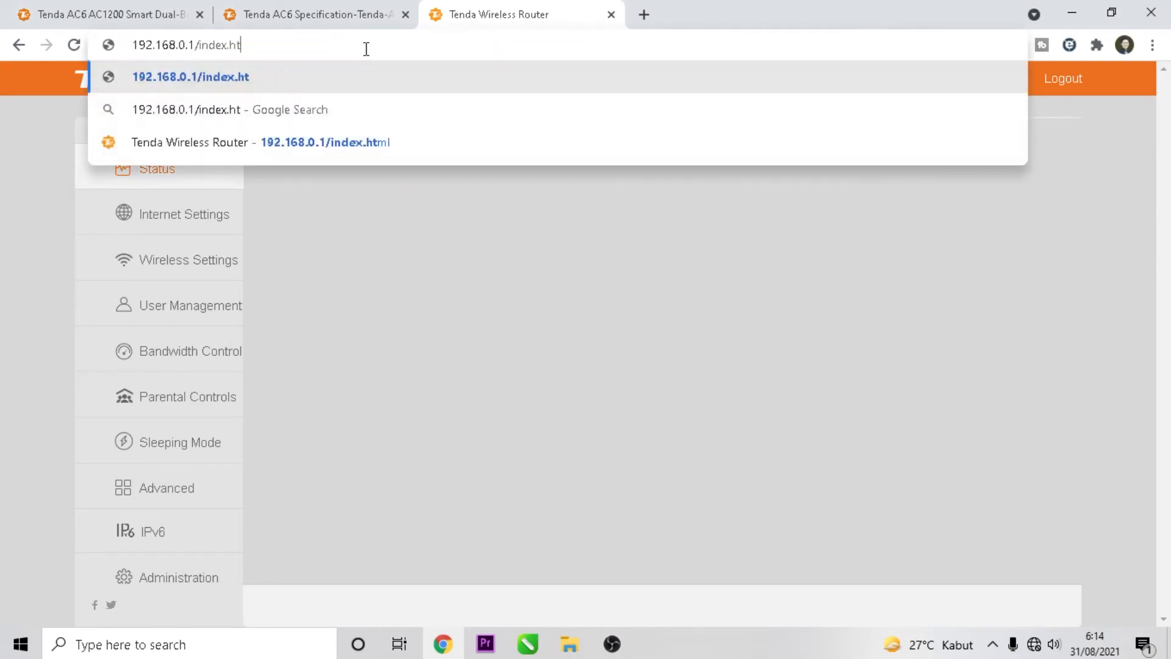
key(BackSpace)
key(BackSpace)
key(BackSpace)
key(BackSpace)
key(BackSpace)
key(BackSpace)
key(Return)
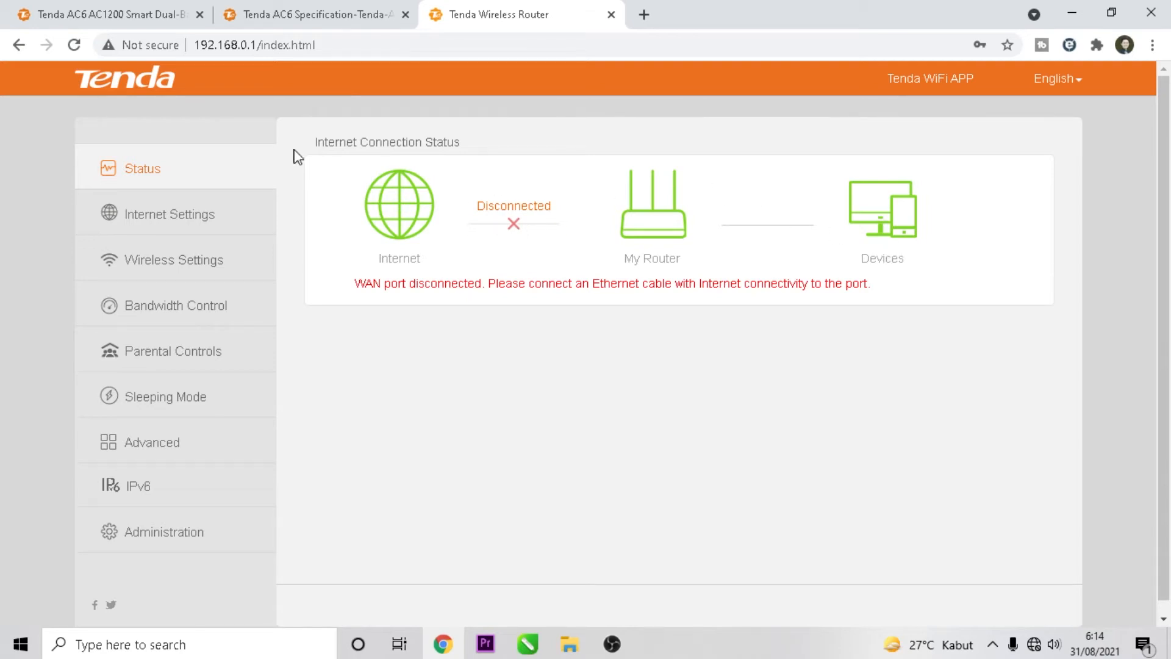
Step: Switch the router's Internet Settings operating mode to WISP
click(170, 227)
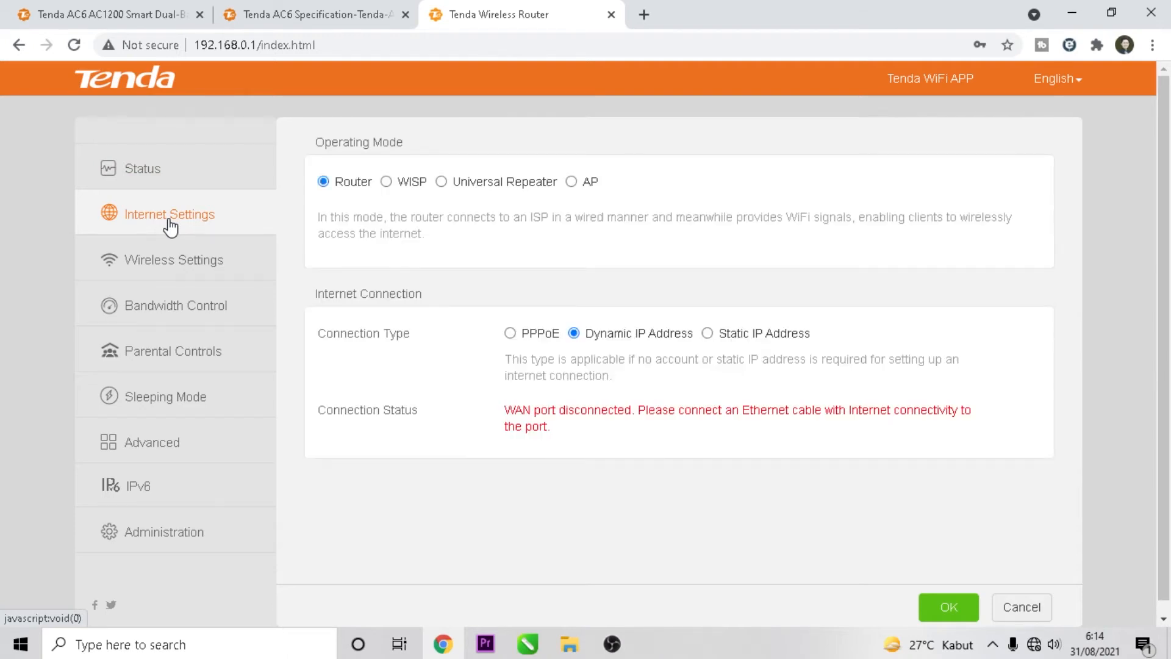
click(387, 182)
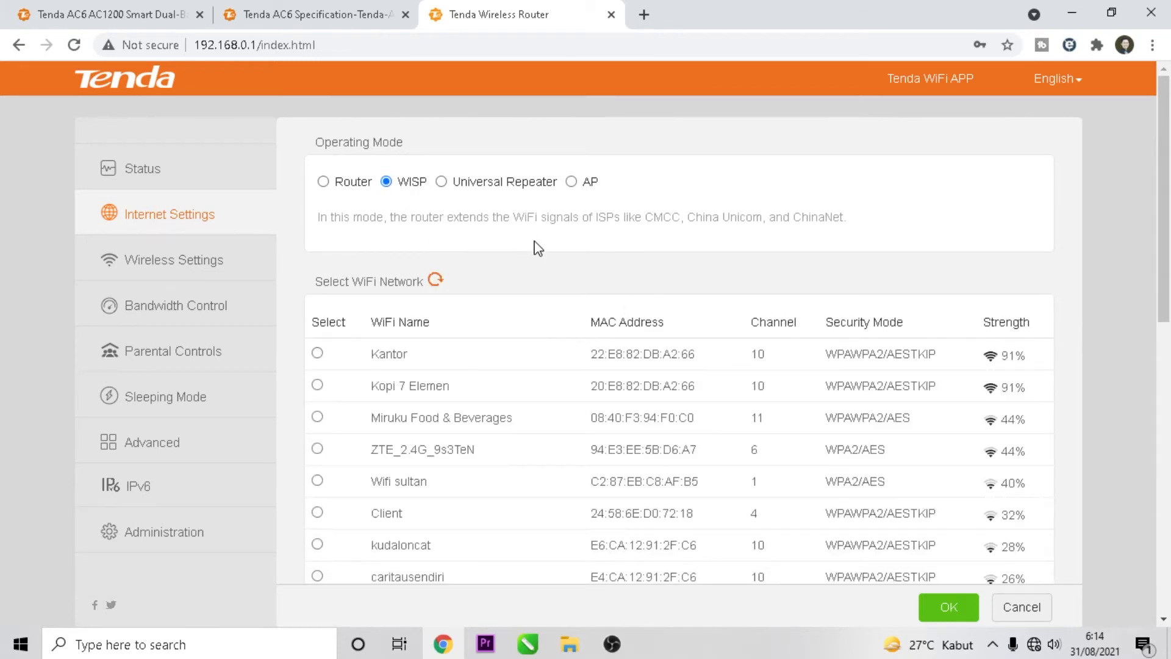
scroll(537, 248, down, 1)
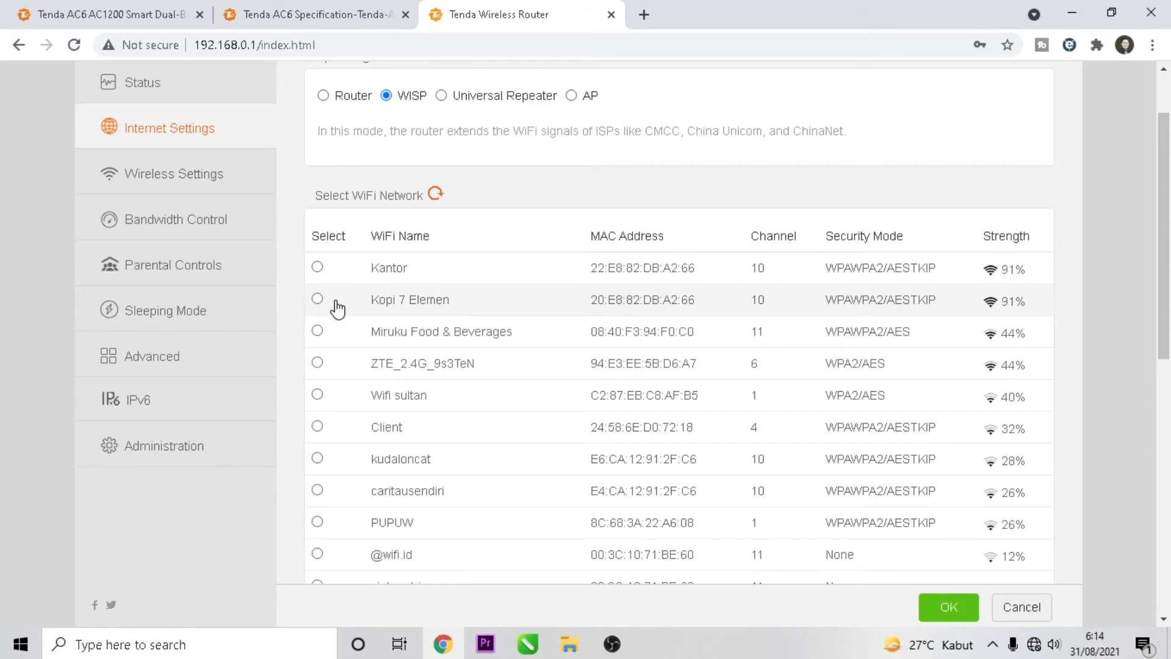
Step: Pick Kopi 7 Elemen as the upstream WiFi and enter its password
click(318, 299)
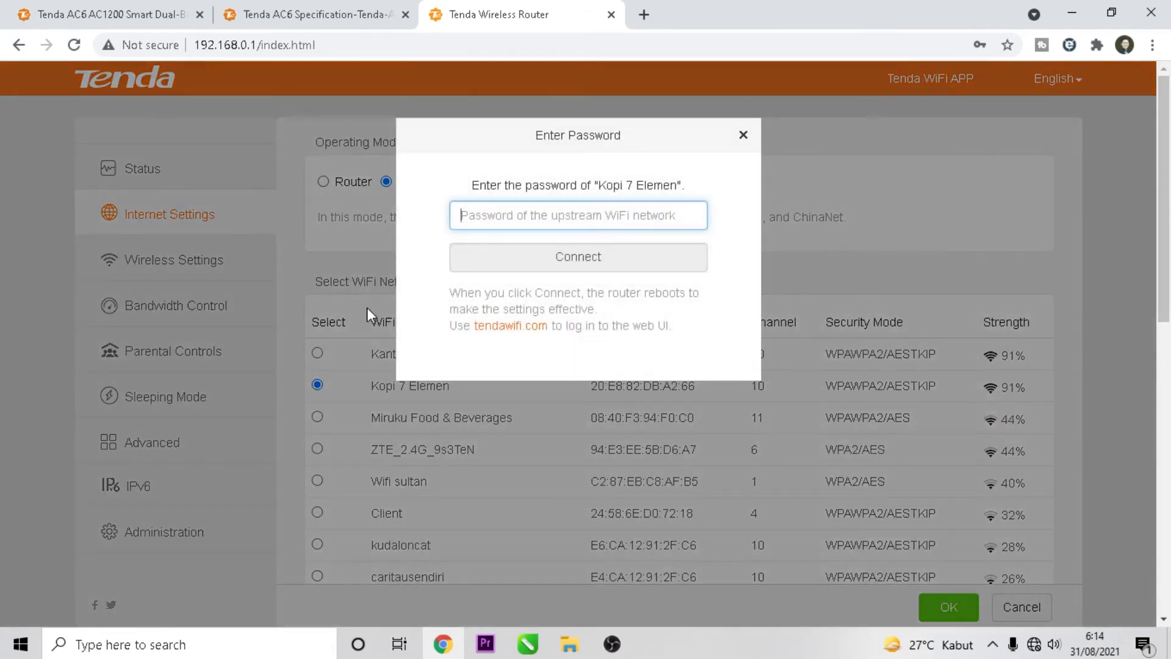
click(743, 135)
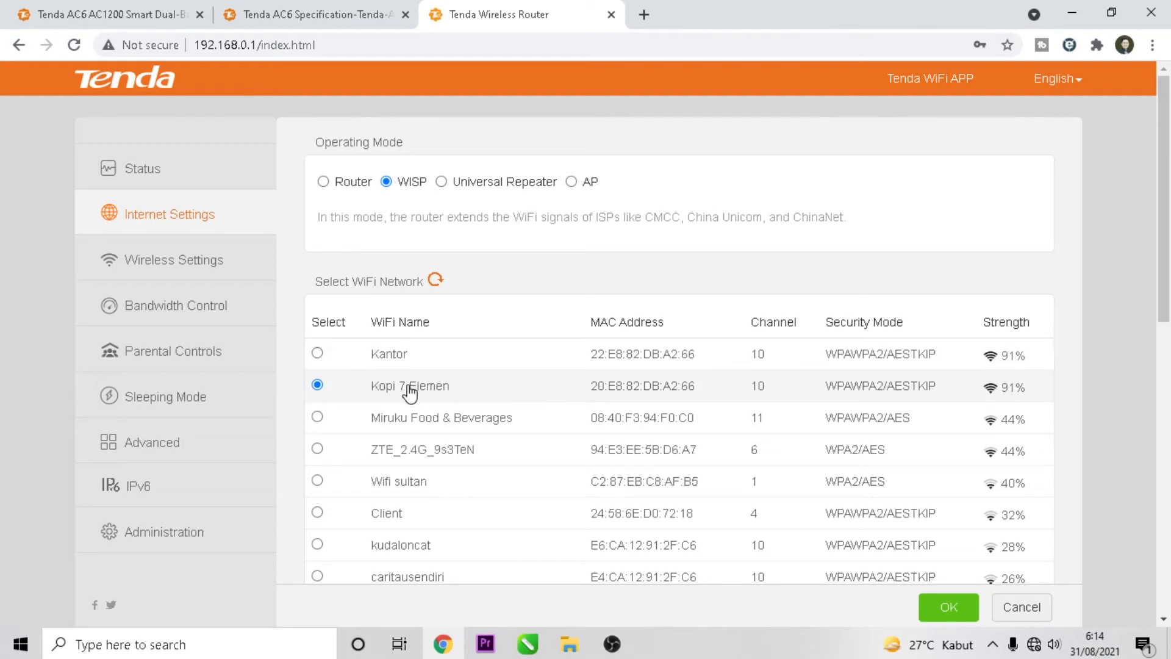
click(403, 357)
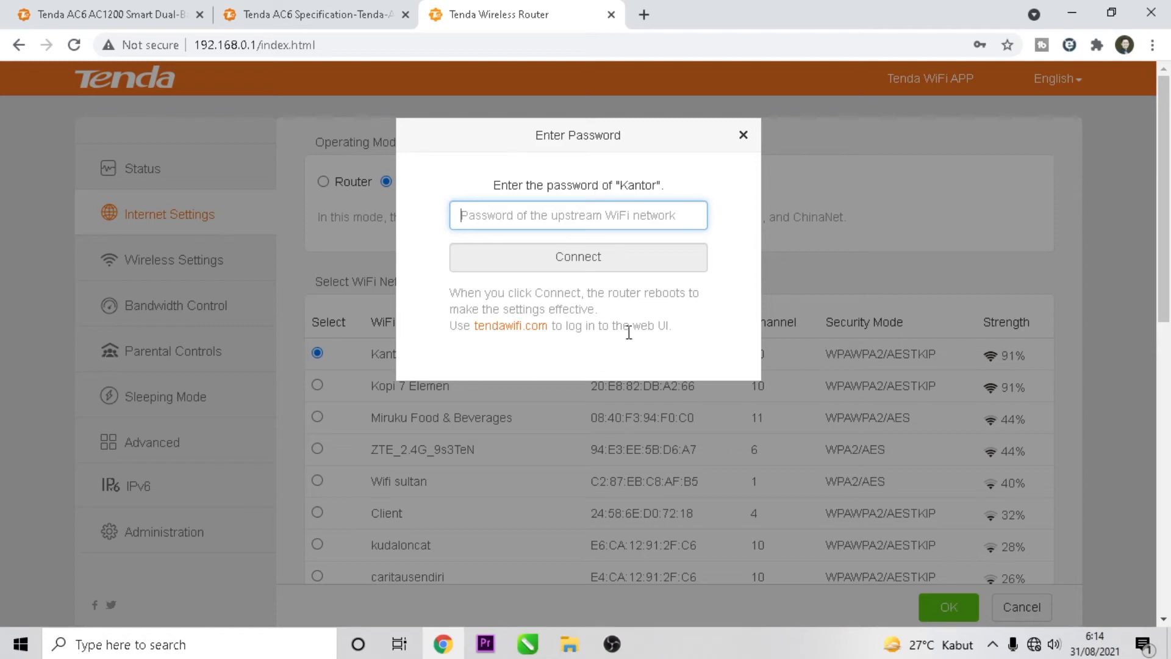
click(743, 135)
click(402, 391)
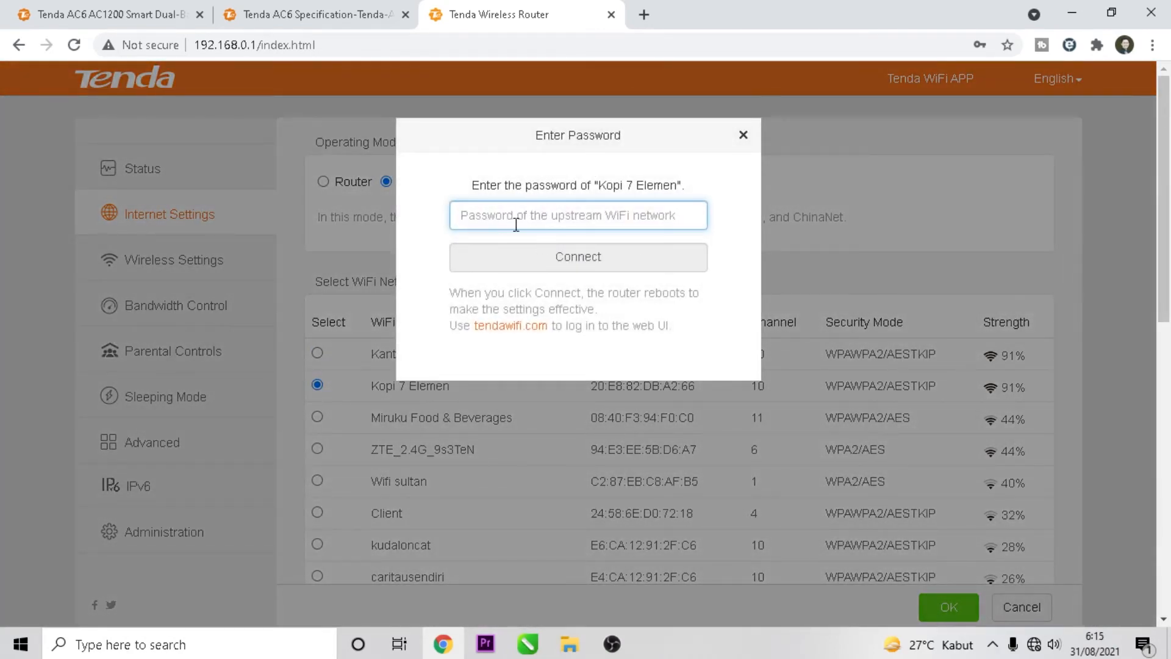
click(509, 218)
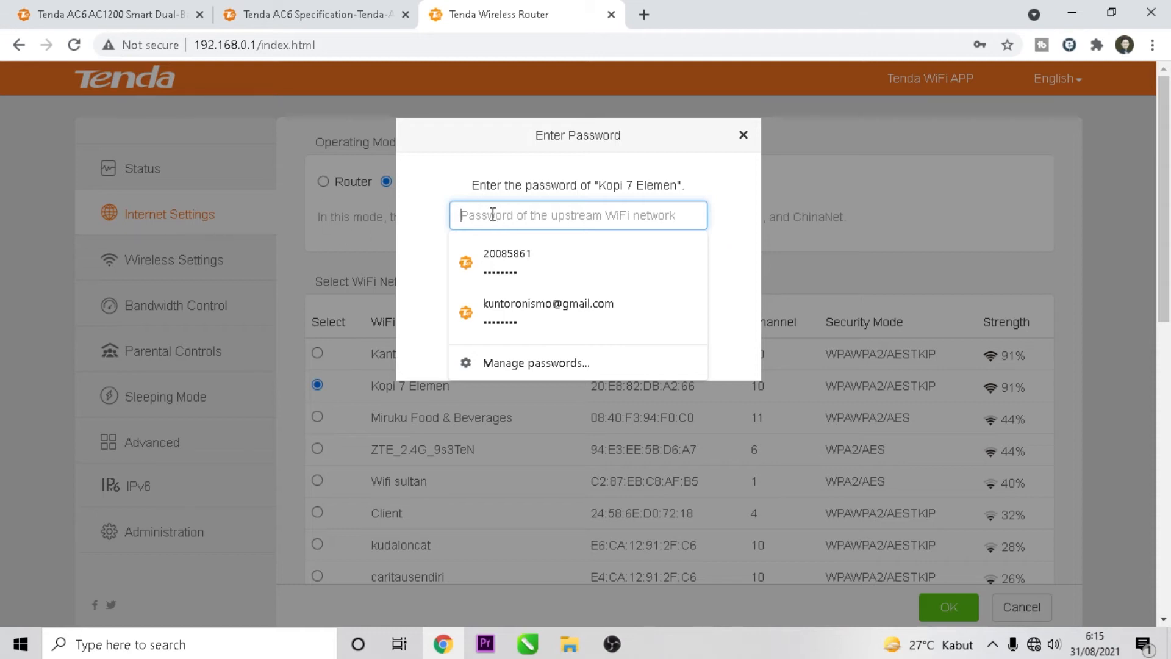
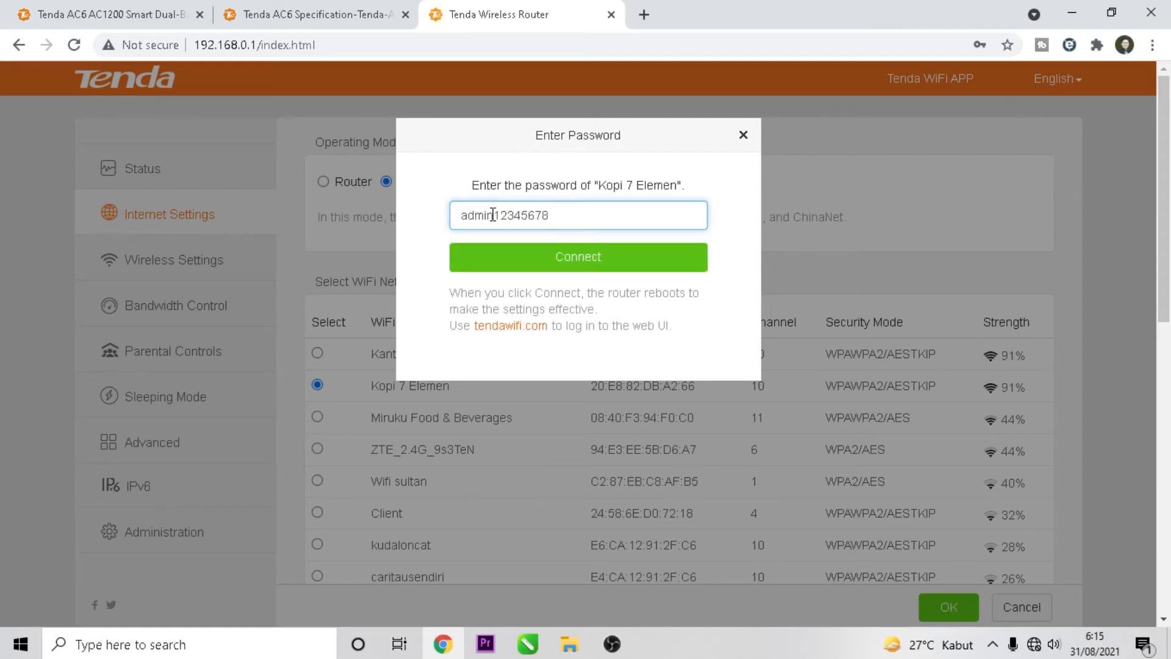
Step: Connect the router to Kopi 7 Elemen, then rejoin the laptop to CCTVUpdate
click(584, 257)
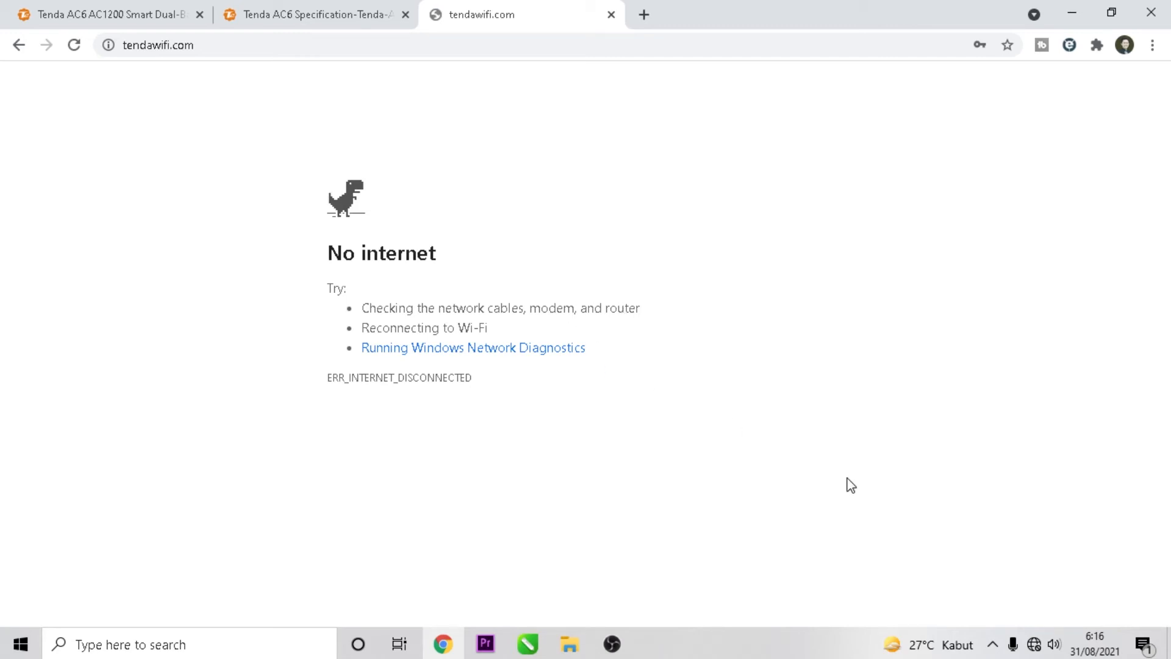
click(1034, 644)
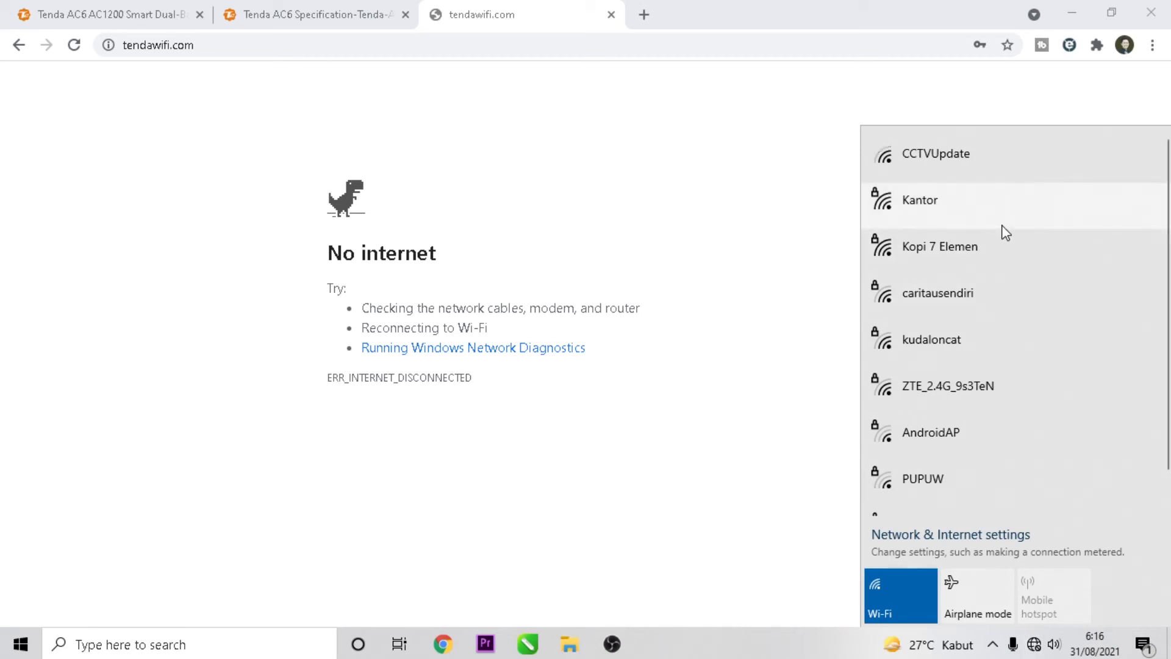
click(991, 171)
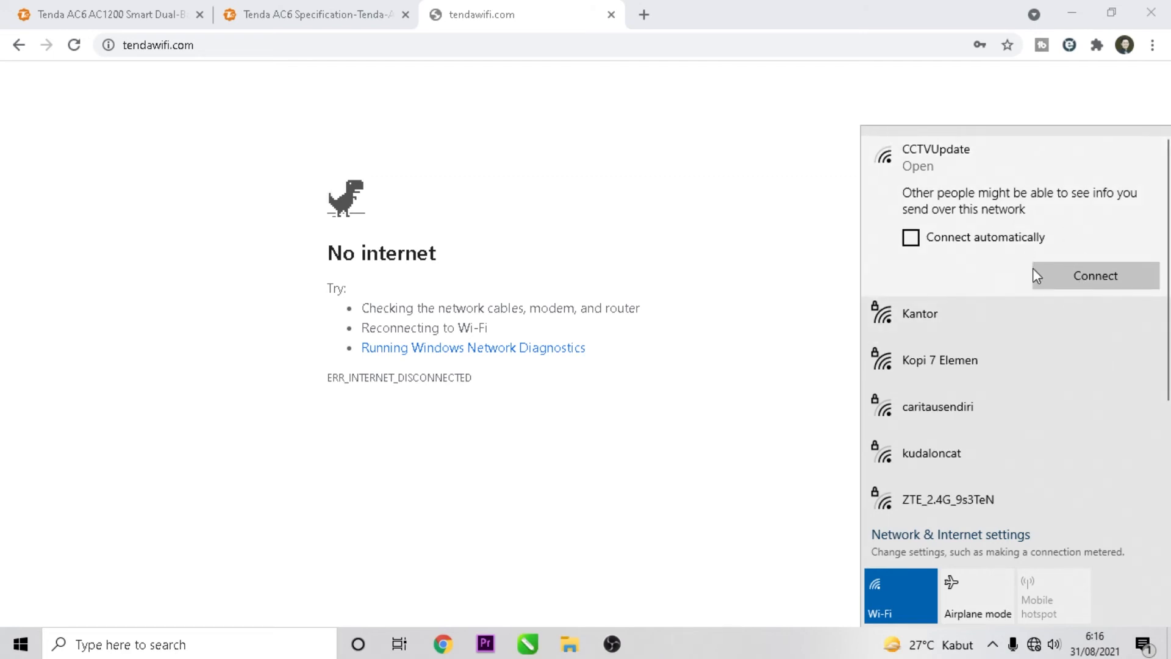
click(1078, 278)
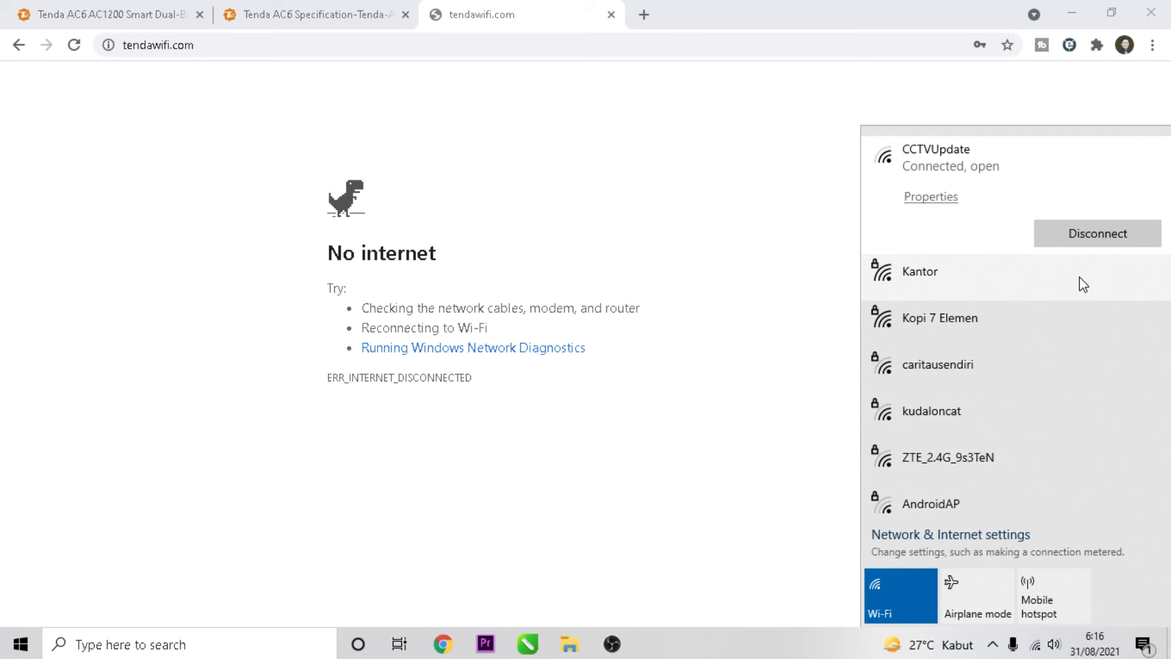
click(364, 47)
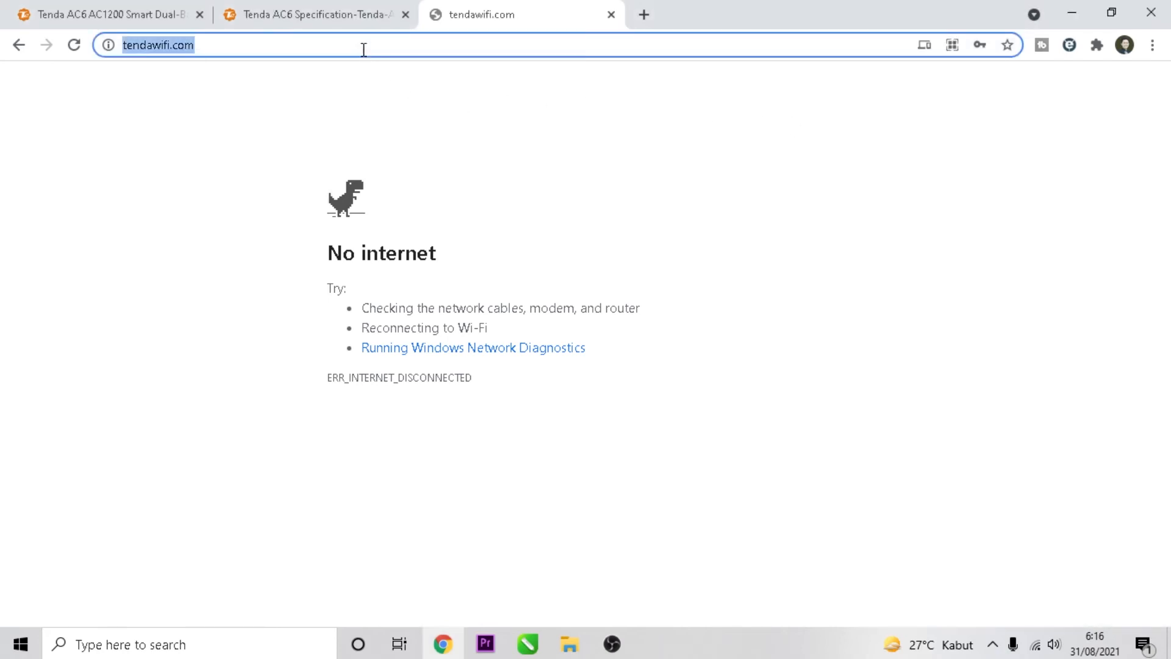
Step: Open 192.168.0.1 to show Kopi 7 Elemen connected, declining Chrome's password update
text(19)
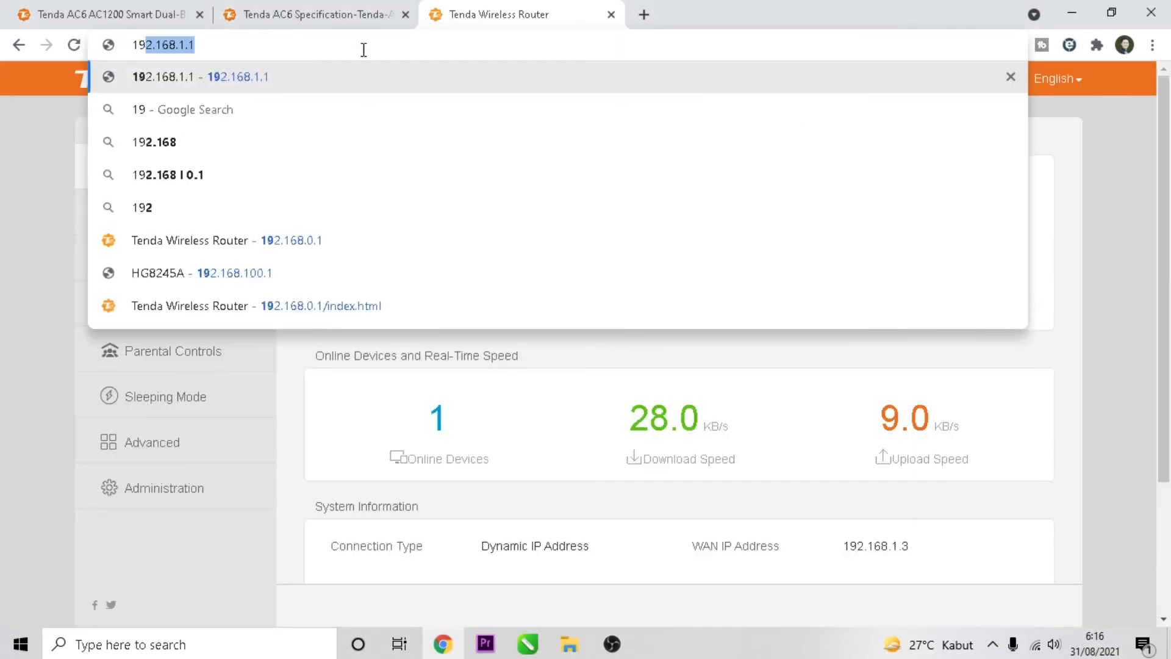
text(2.168.1)
key(BackSpace)
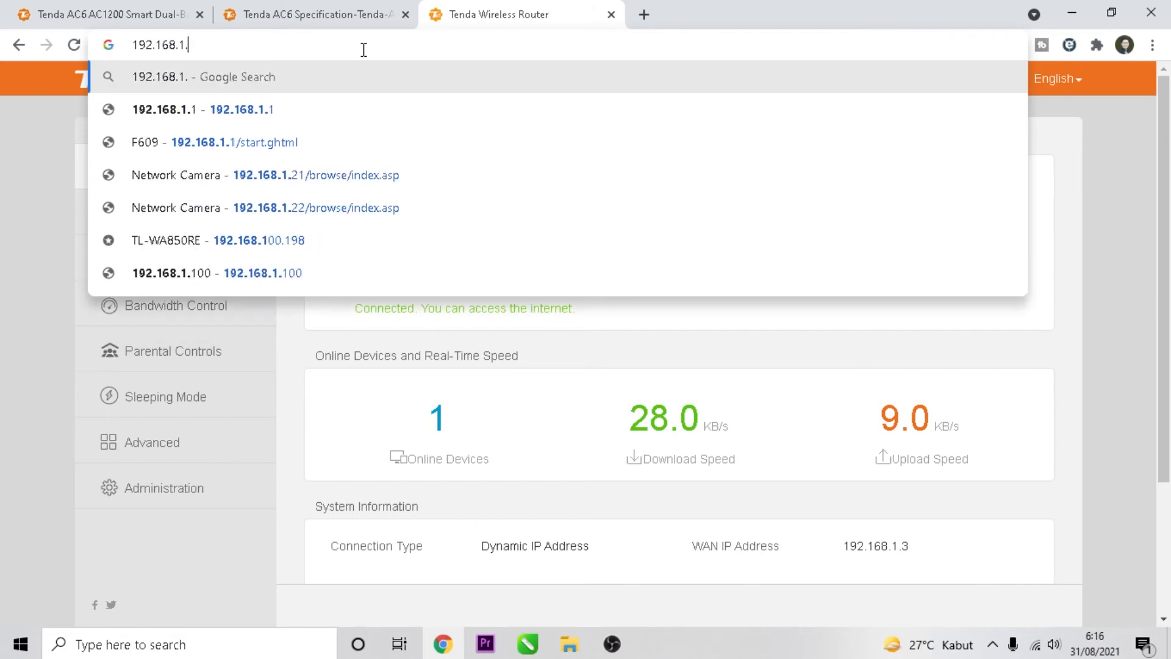
key(BackSpace)
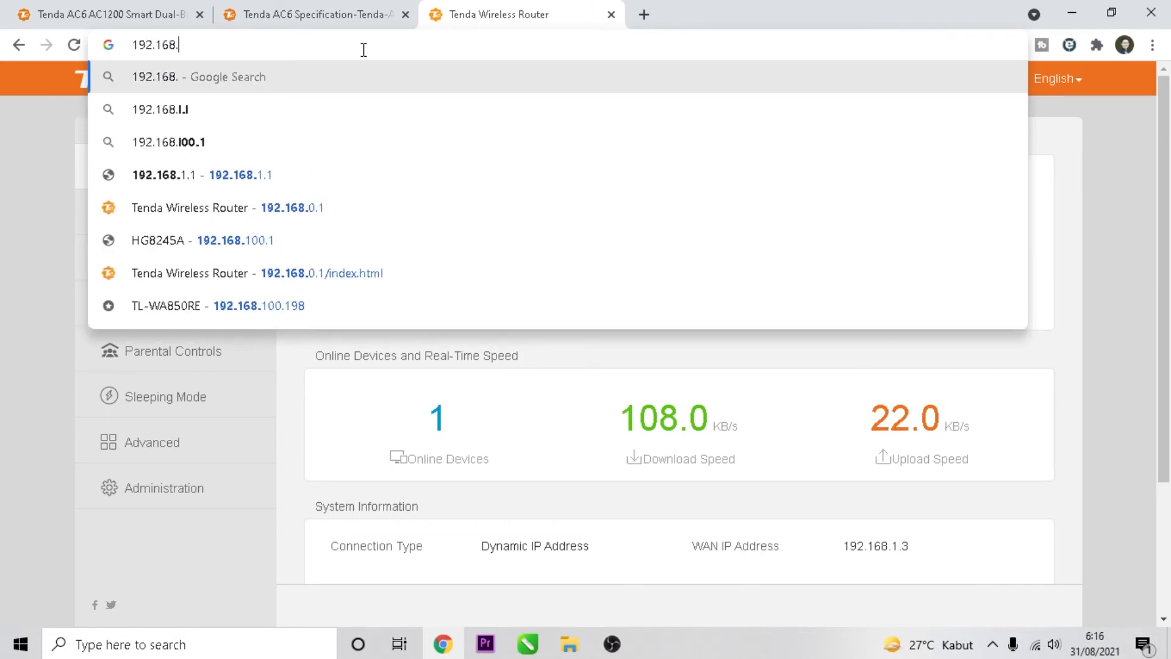
click(2, 160)
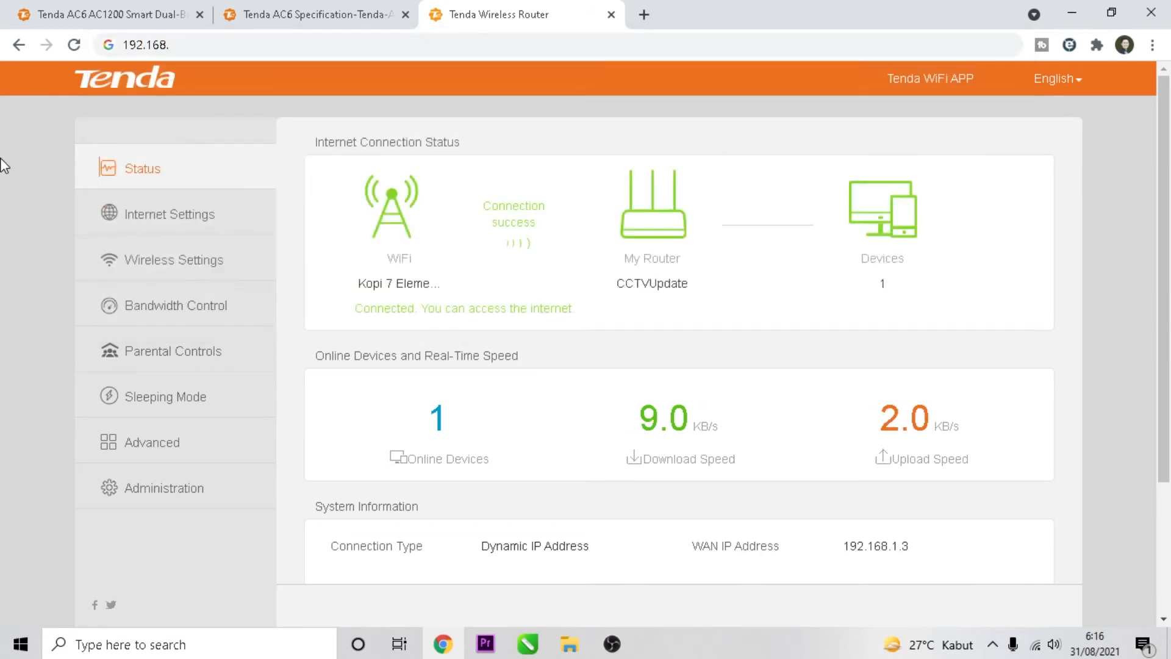
click(190, 45)
click(191, 44)
text(0.)
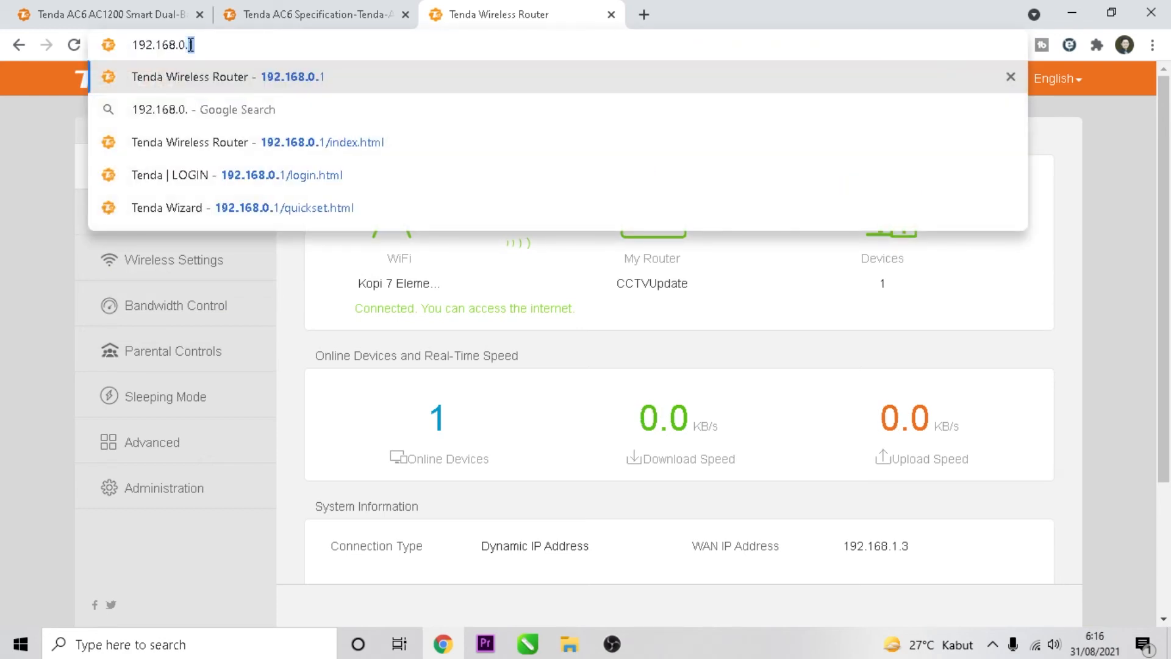
text(1/index.html)
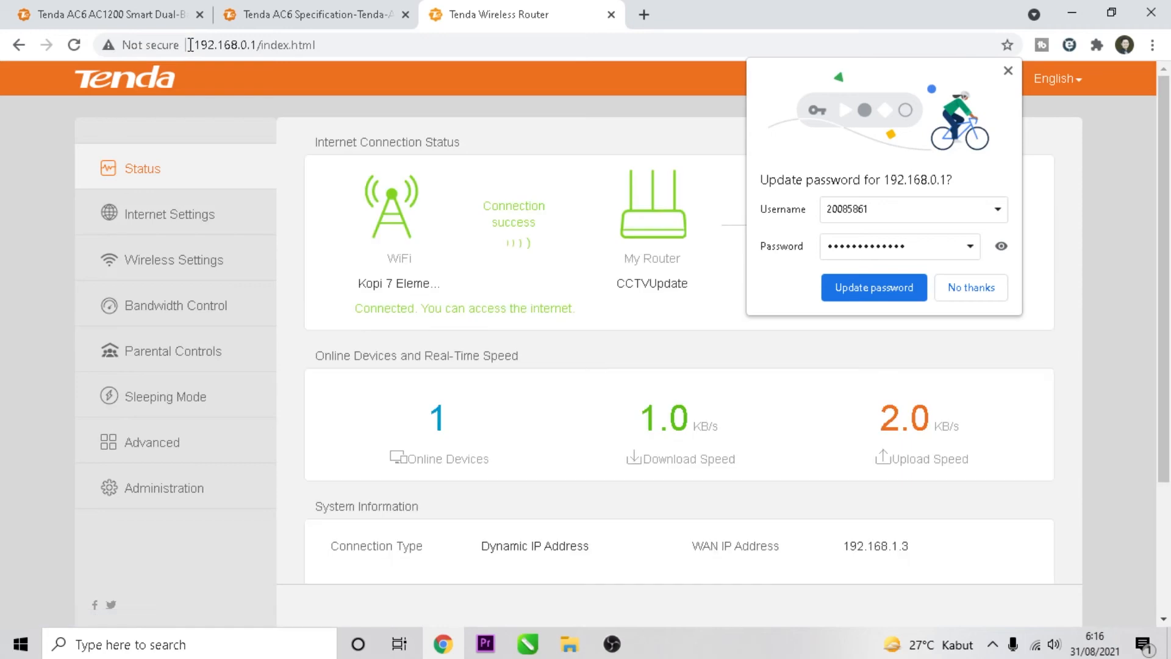
click(969, 288)
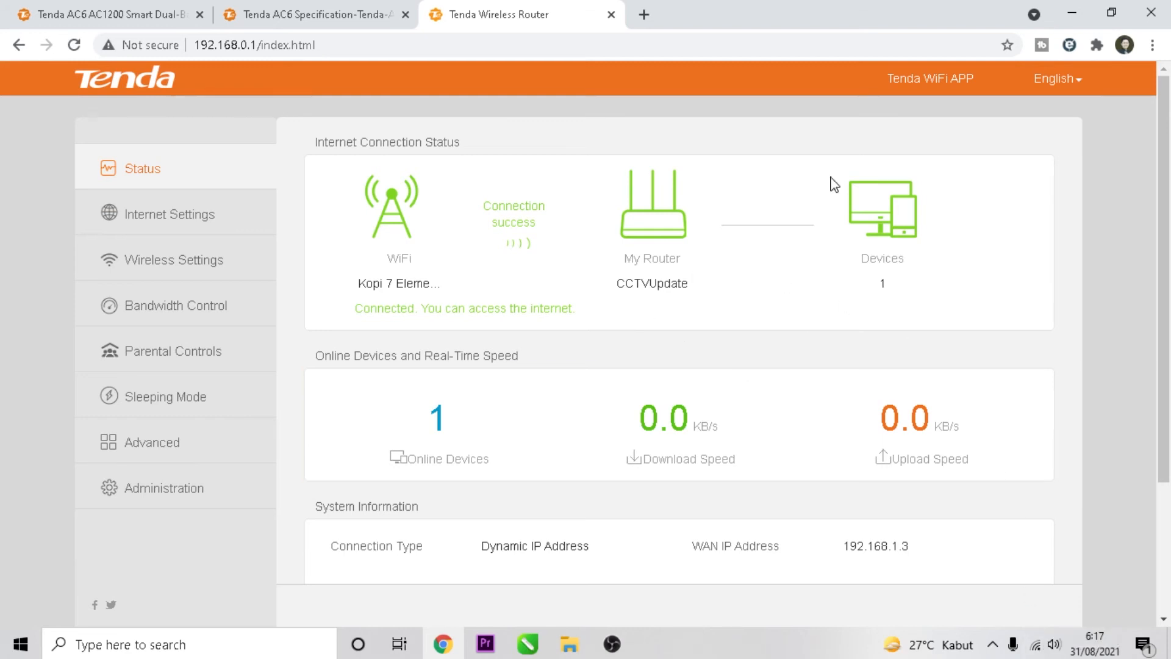
Step: Open YouTube in a new tab, then switch back to the Tenda Status page
click(643, 15)
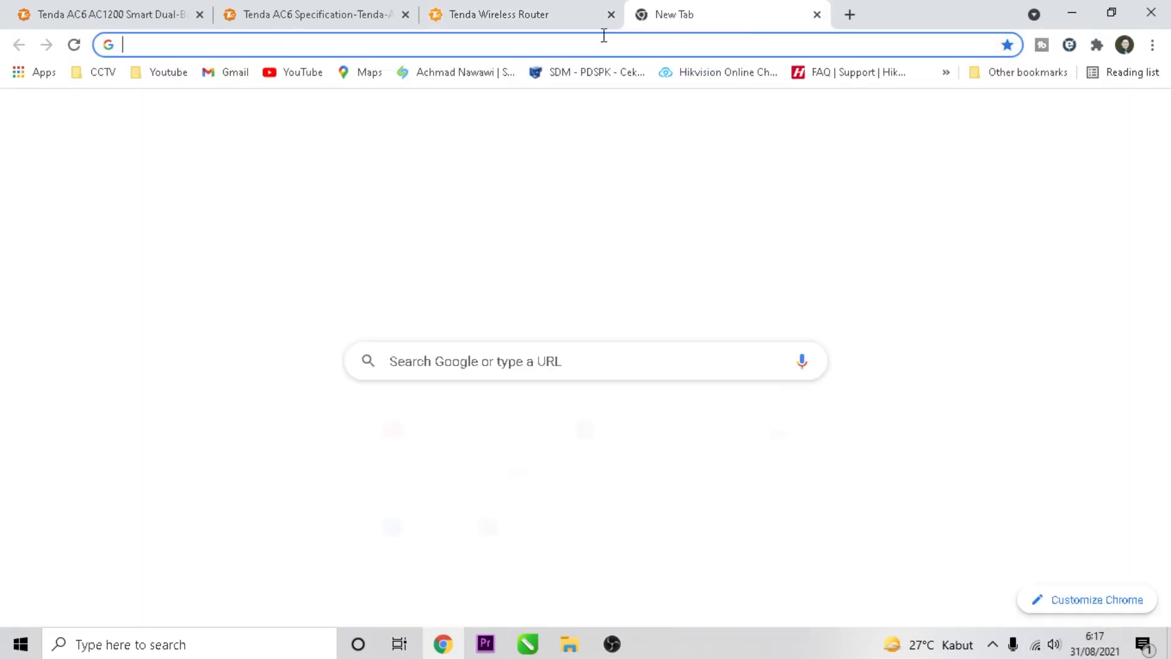
click(300, 73)
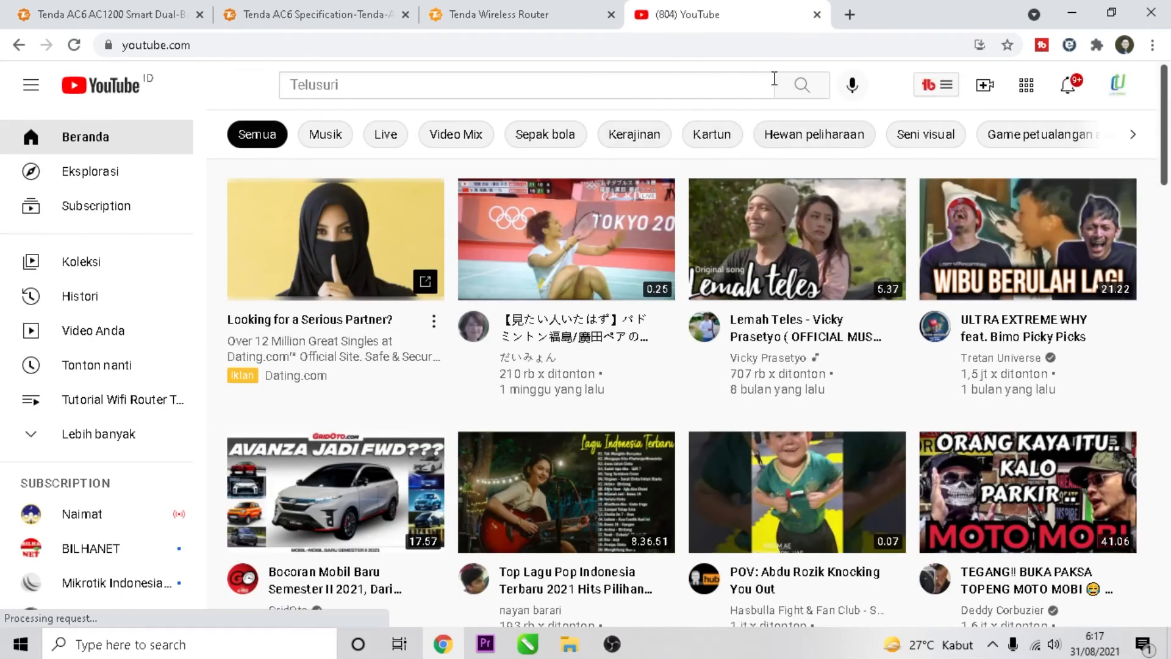
click(510, 14)
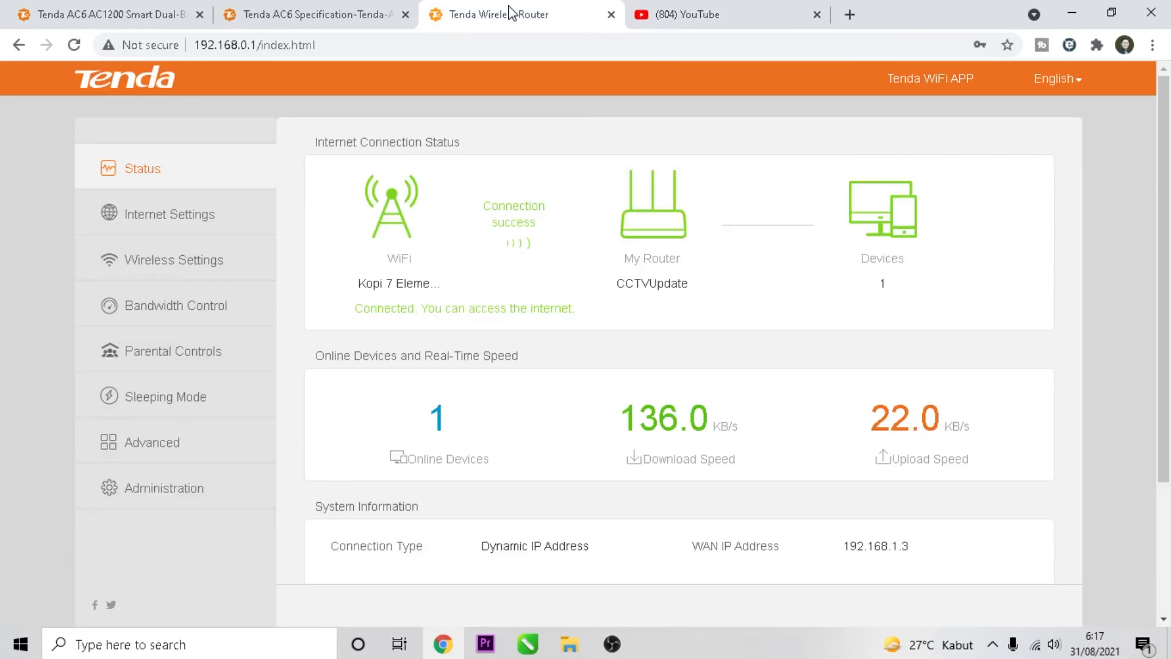